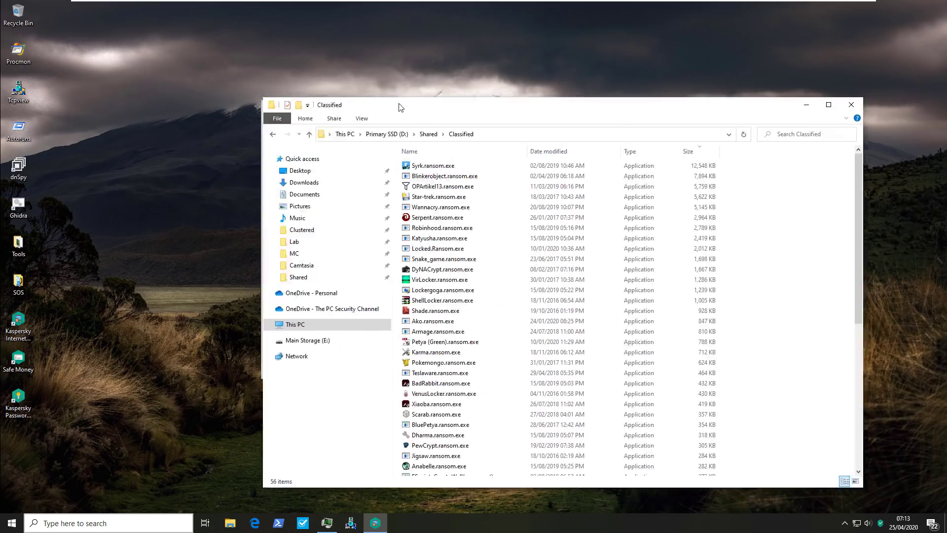
pyautogui.moveTo(398, 104); pyautogui.dragTo(316, 79)
pyautogui.moveTo(302, 392)
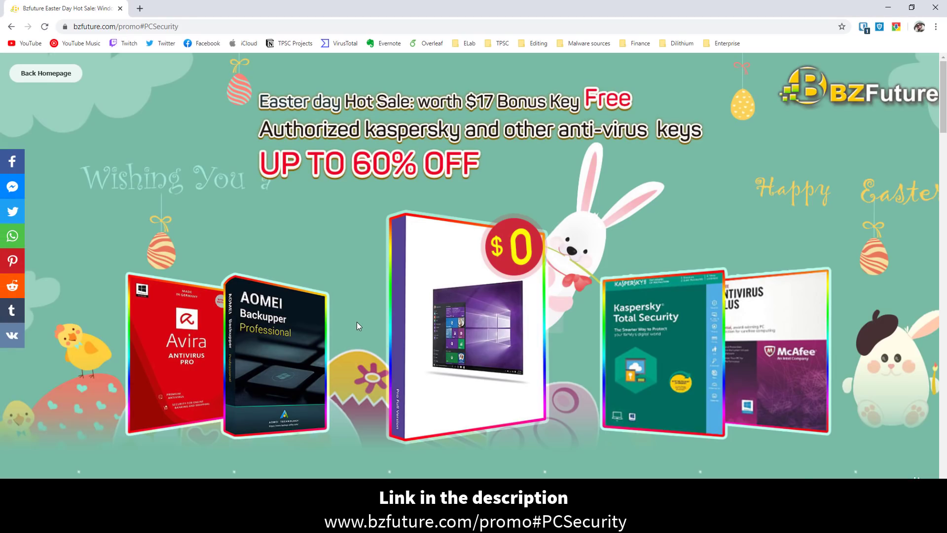
# Order the Kaspersky Internet Security 1 PC 6 Months Global Key from the BZFuture best sales and proceed to payment.
pyautogui.scroll(-8, 357, 322)
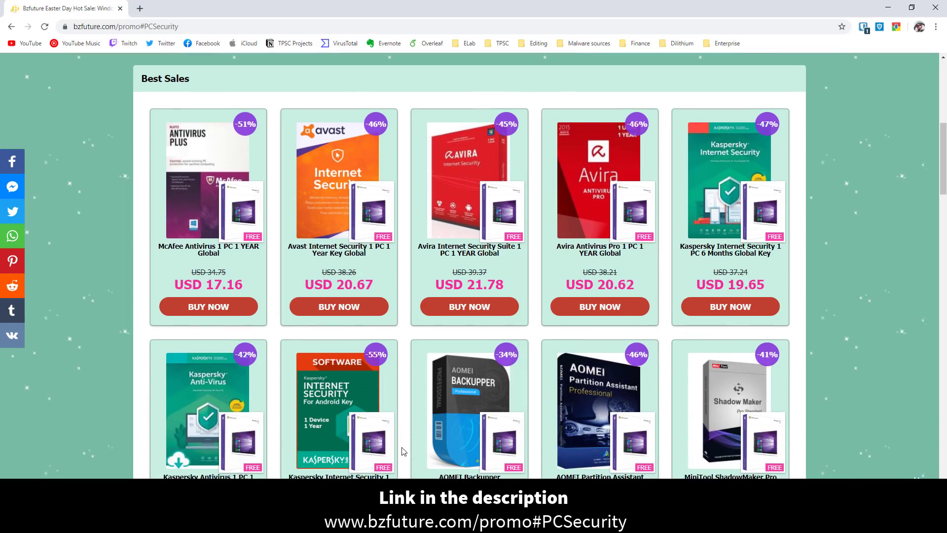
pyautogui.click(732, 306)
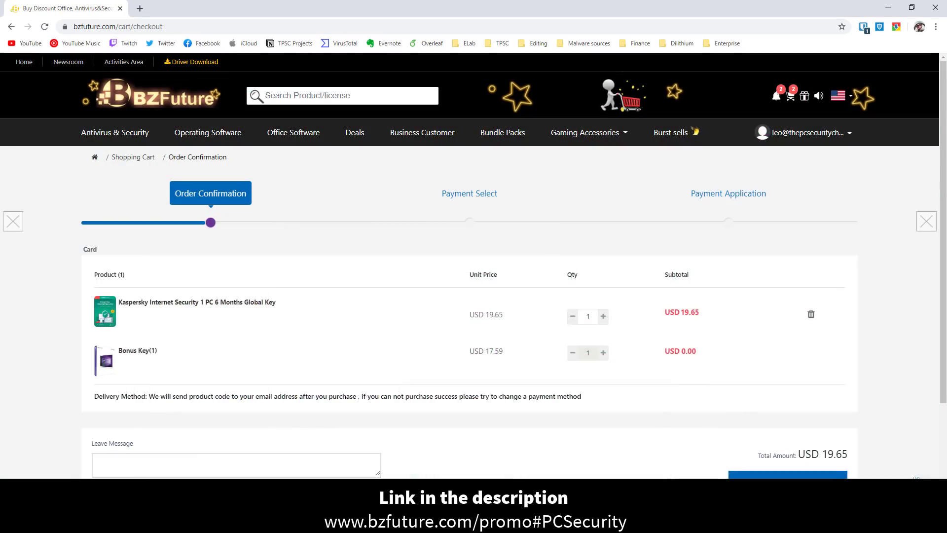
pyautogui.click(787, 475)
pyautogui.click(762, 465)
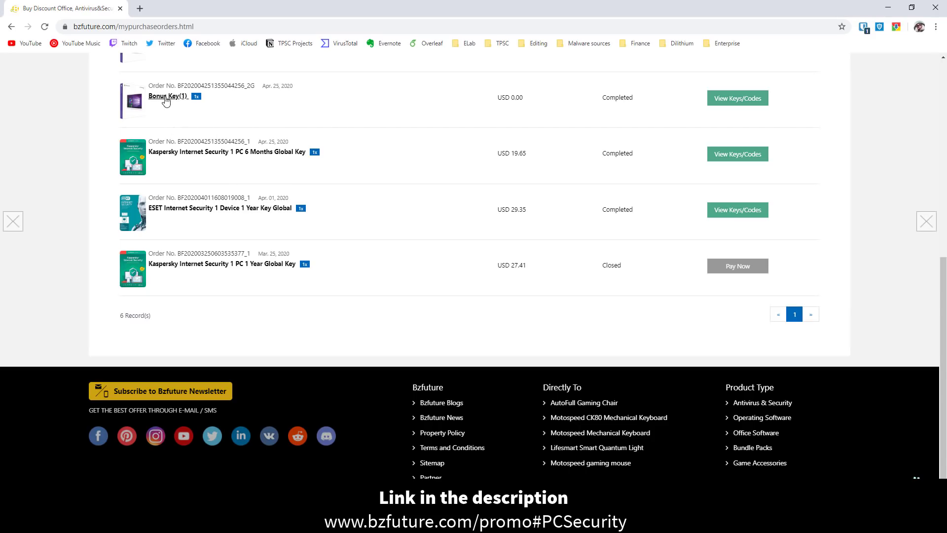
# Open the key details of the completed Kaspersky Internet Security 6 Months order and select the activation code.
pyautogui.click(745, 159)
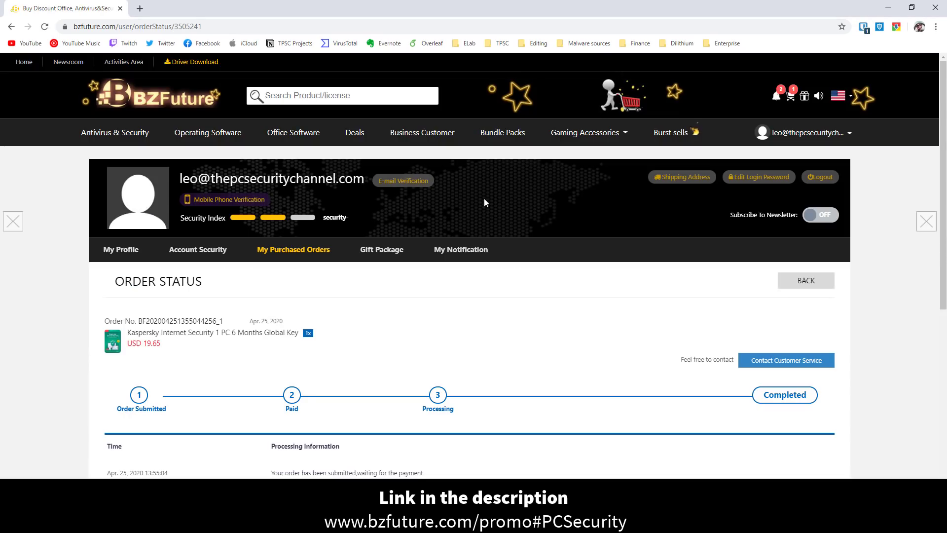
pyautogui.scroll(-5, 428, 331)
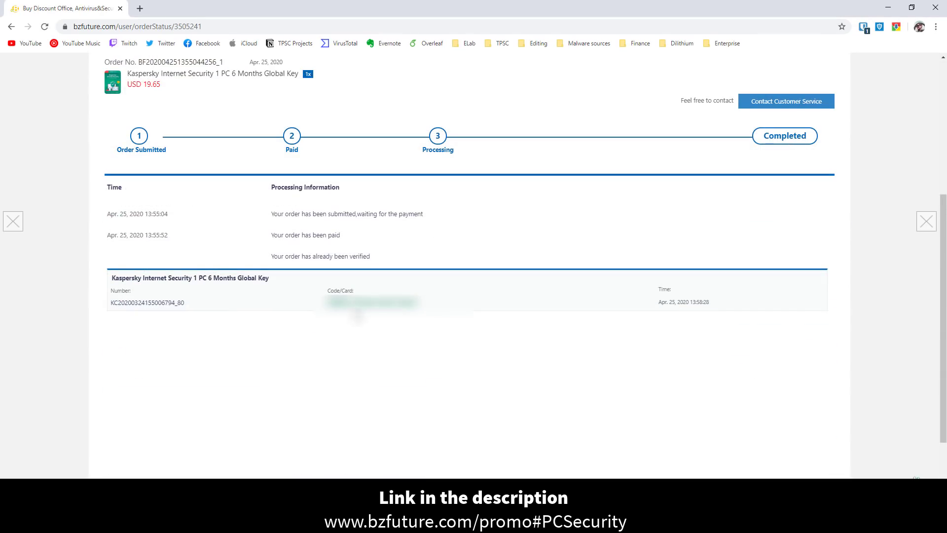
pyautogui.tripleClick(339, 302)
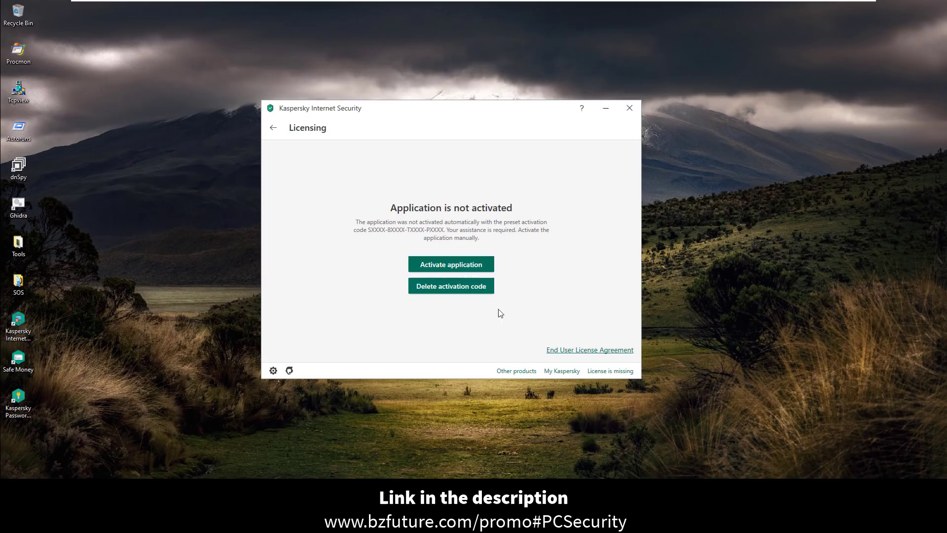
# Switch to Kaspersky Internet Security, activate the application and skip the My Kaspersky account sign-in.
pyautogui.click(469, 267)
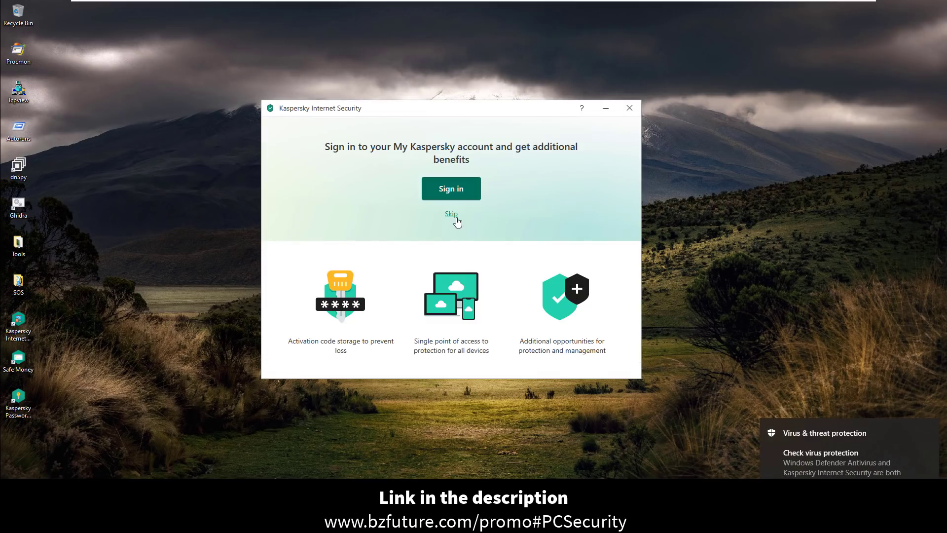
pyautogui.click(452, 216)
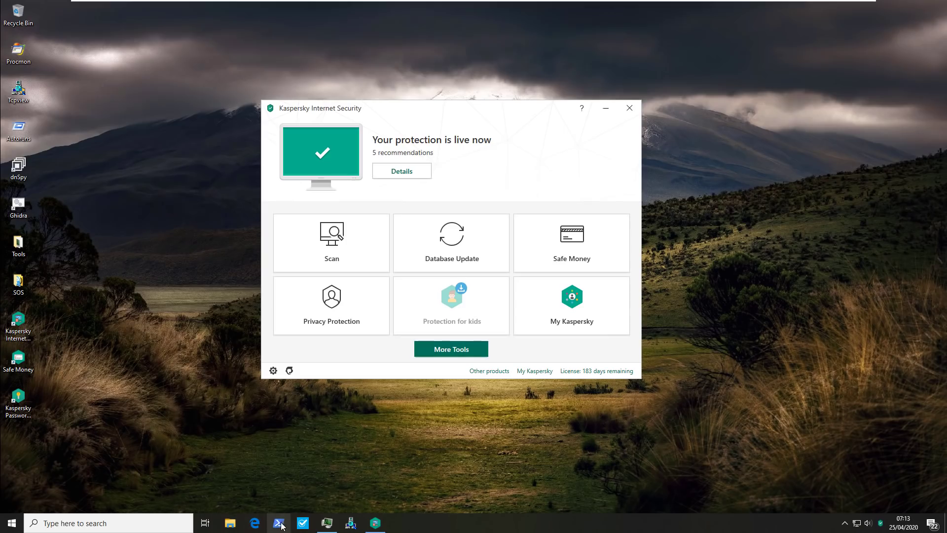
# Open PowerShell, place its window beneath the Kaspersky window and change the directory to Z:/Shared.
pyautogui.click(278, 522)
pyautogui.moveTo(267, 302); pyautogui.dragTo(298, 388)
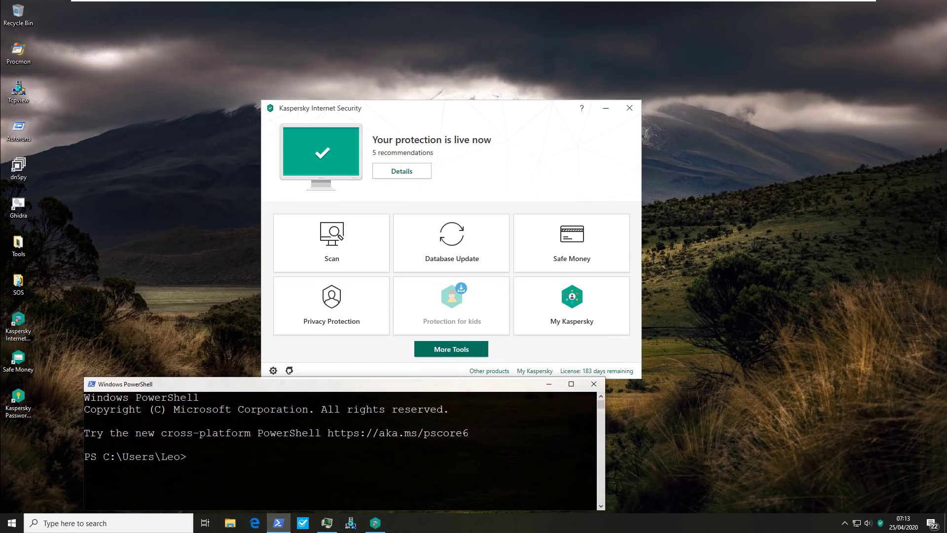
pyautogui.write('python')
pyautogui.press('Up')
pyautogui.write('d')
pyautogui.press('Return')
# Run the malex.py script with Python and answer yes to whether real-time protection is turned on.
pyautogui.write('python')
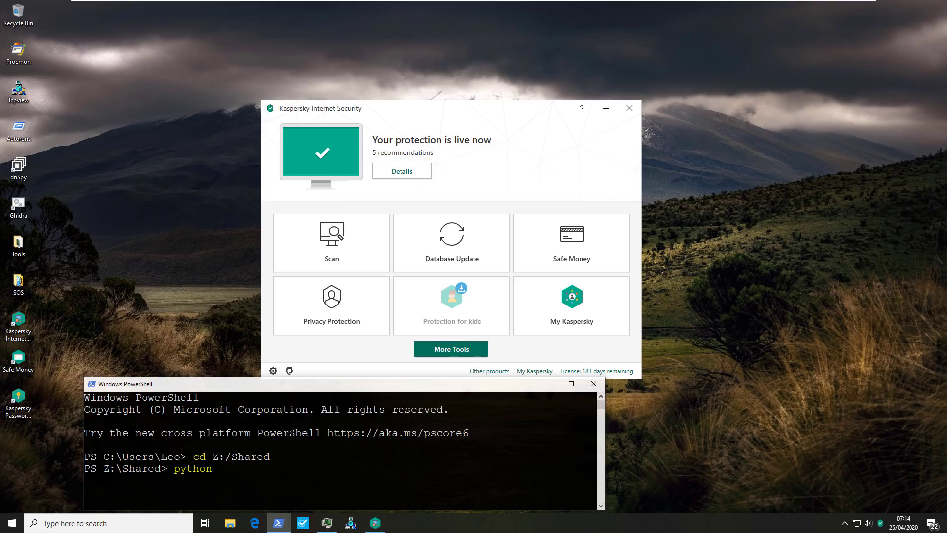
pyautogui.write(' malex.py')
pyautogui.press('Return')
pyautogui.write('yes')
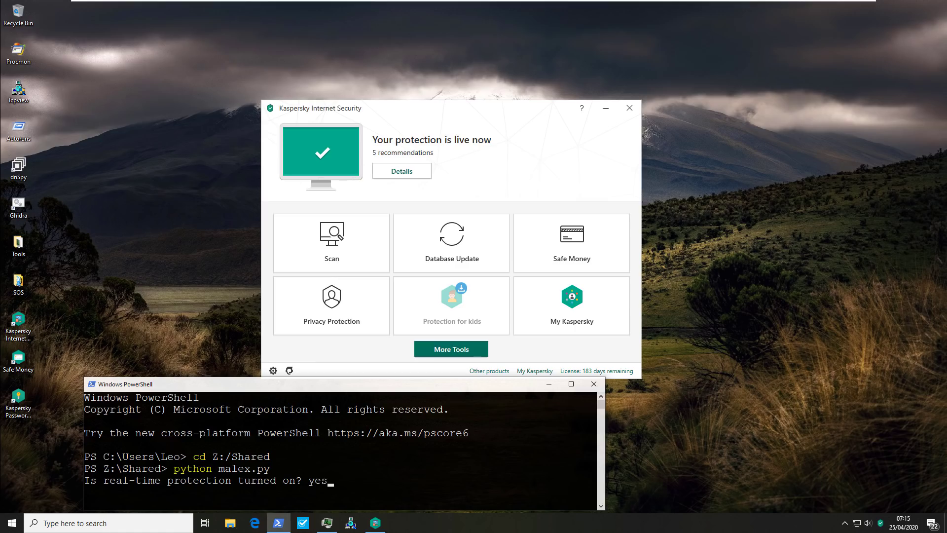
pyautogui.press('Return')
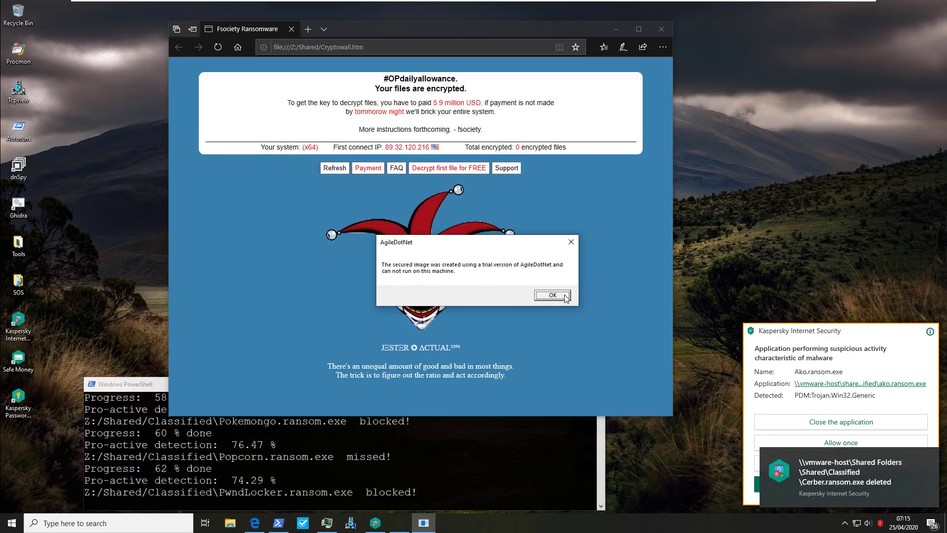
# Dismiss the AgileDotNet message and spread out the Download and Install, browser and Kaspersky windows.
pyautogui.click(565, 296)
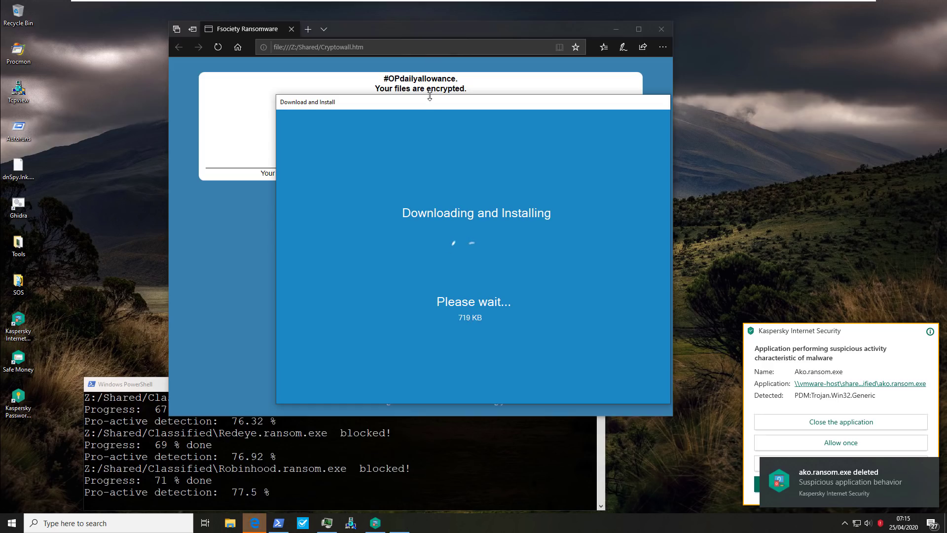
pyautogui.moveTo(432, 104); pyautogui.dragTo(706, 73)
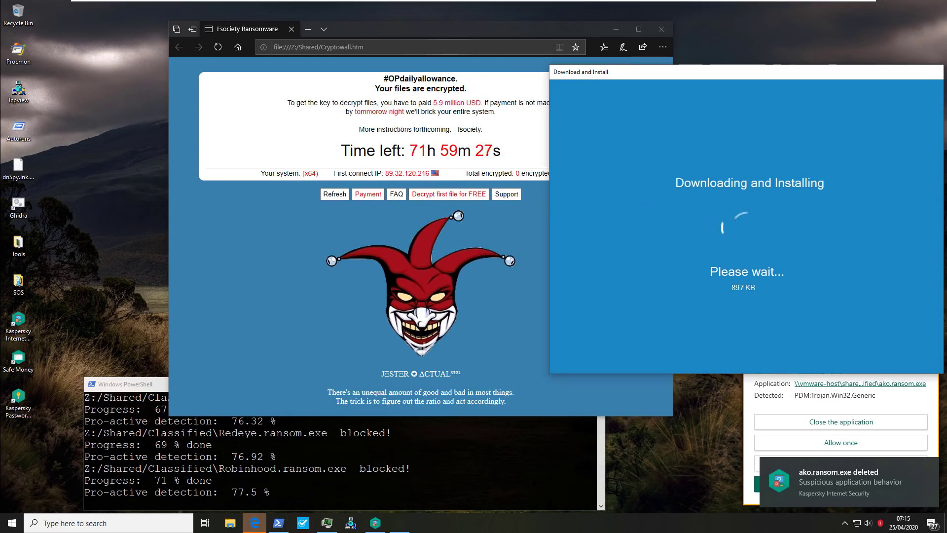
pyautogui.moveTo(454, 28); pyautogui.dragTo(743, 29)
pyautogui.moveTo(429, 113); pyautogui.dragTo(271, 96)
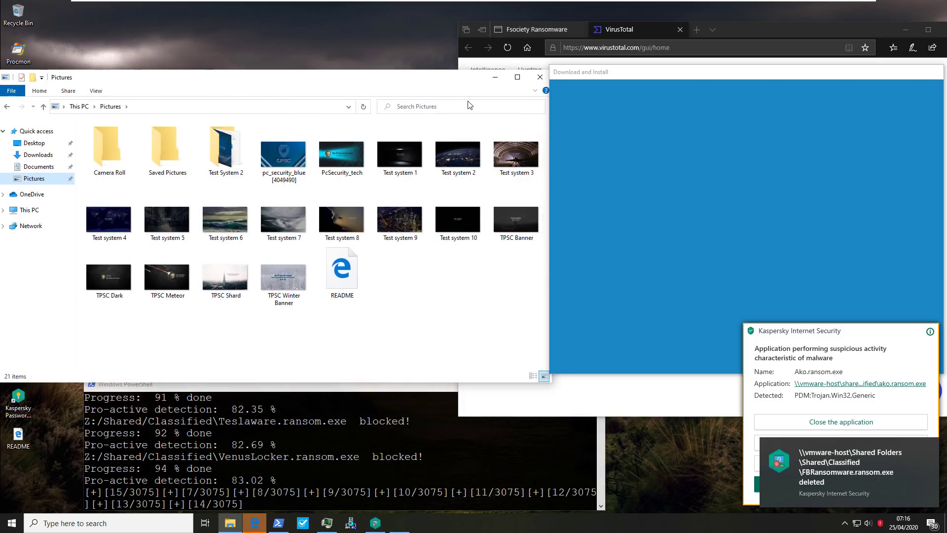
# Close the Pictures folder window and review the malex.py test summary and missed samples in PowerShell.
pyautogui.click(540, 77)
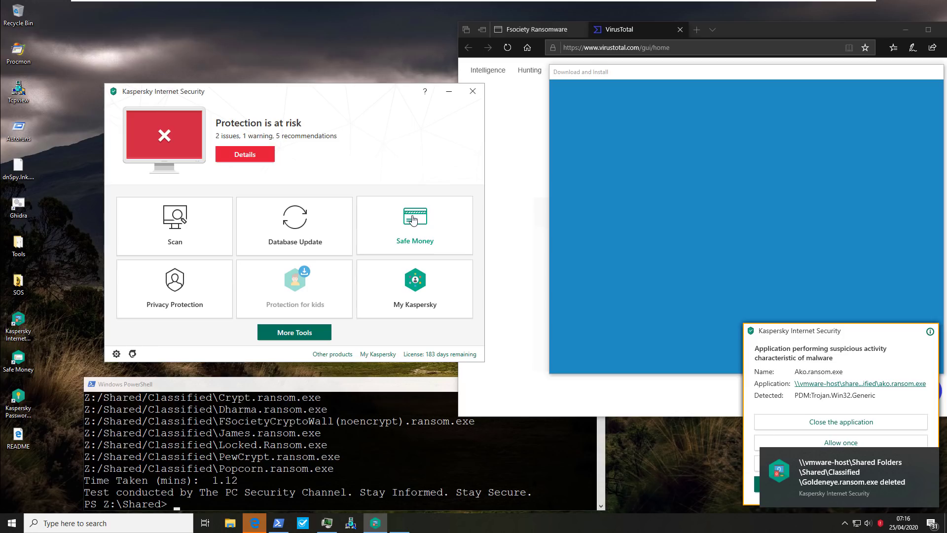
pyautogui.click(330, 399)
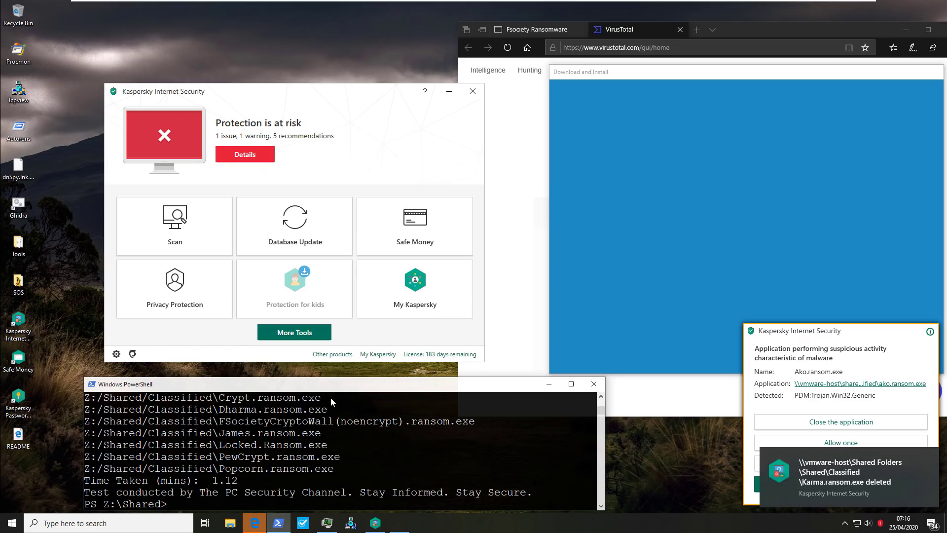
pyautogui.scroll(1, 333, 415)
pyautogui.scroll(2, 333, 413)
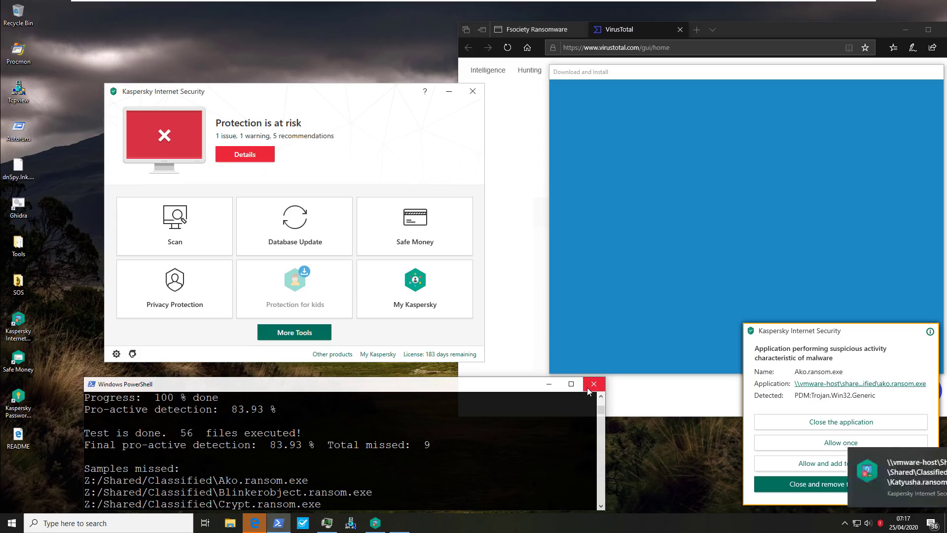
# Open the Documents folder in File Explorer, read the Important Data text file and close it.
pyautogui.click(230, 522)
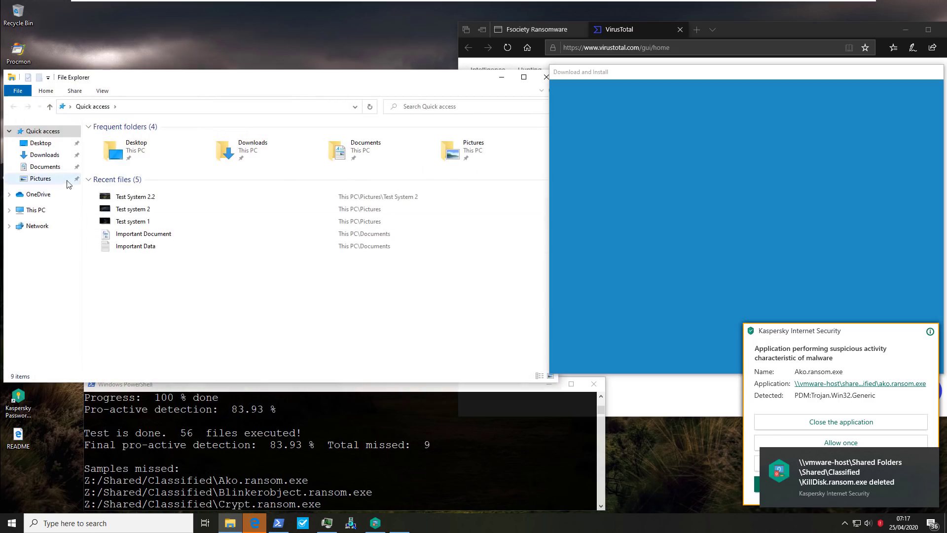
pyautogui.click(42, 154)
pyautogui.click(44, 166)
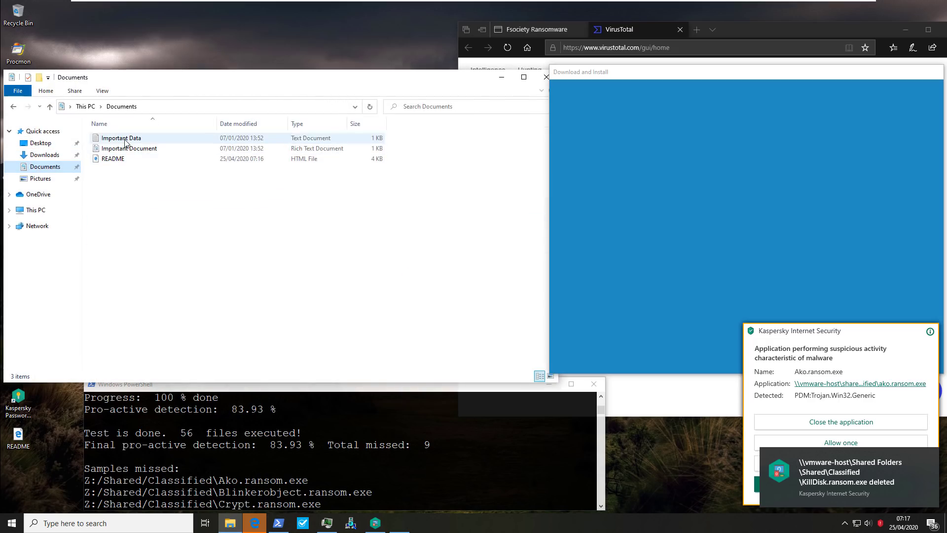
pyautogui.doubleClick(123, 139)
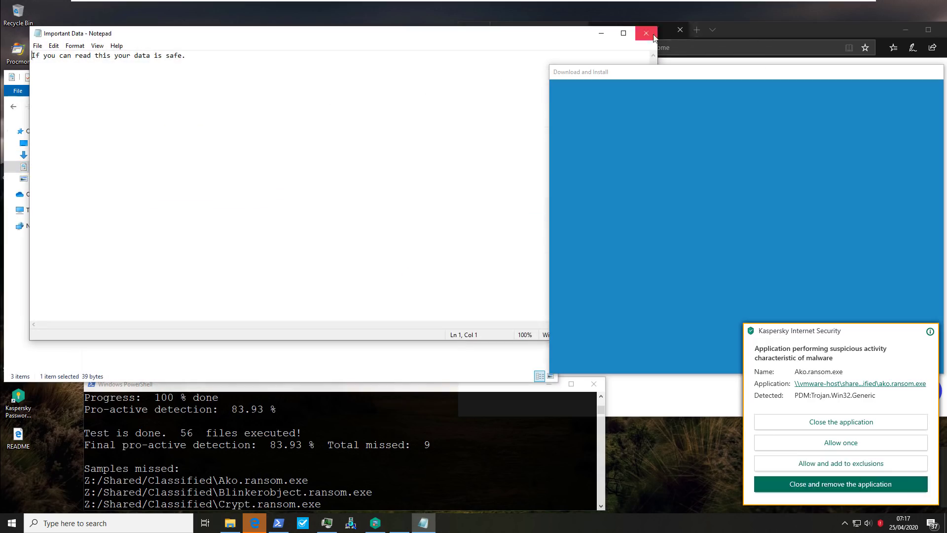
pyautogui.click(646, 33)
# Open Important Document in WordPad, check that its text is readable and close it.
pyautogui.doubleClick(201, 149)
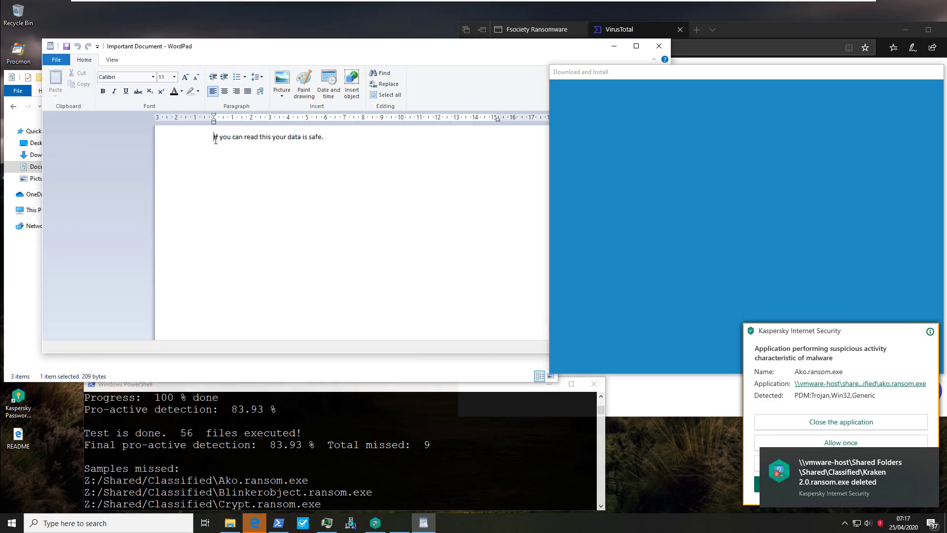
pyautogui.moveTo(215, 139); pyautogui.dragTo(350, 146)
pyautogui.click(351, 146)
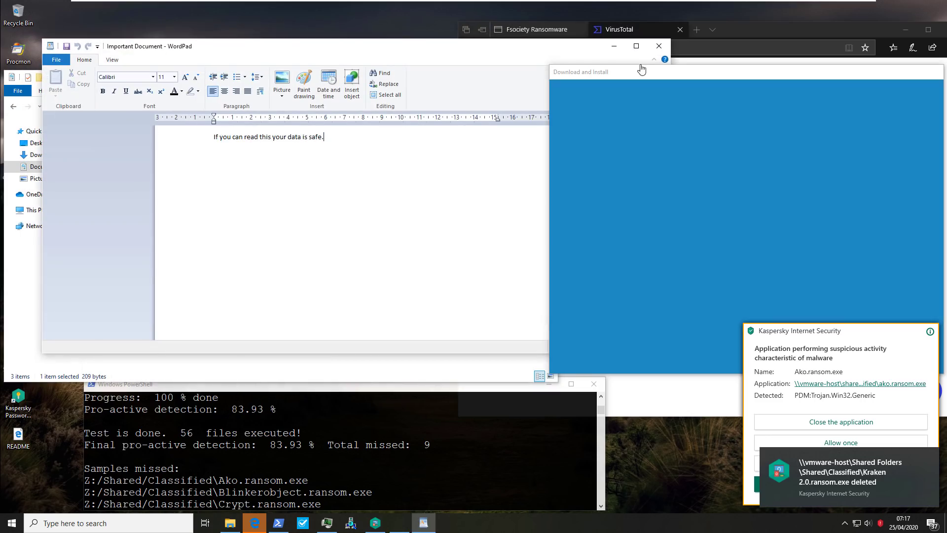
pyautogui.click(658, 46)
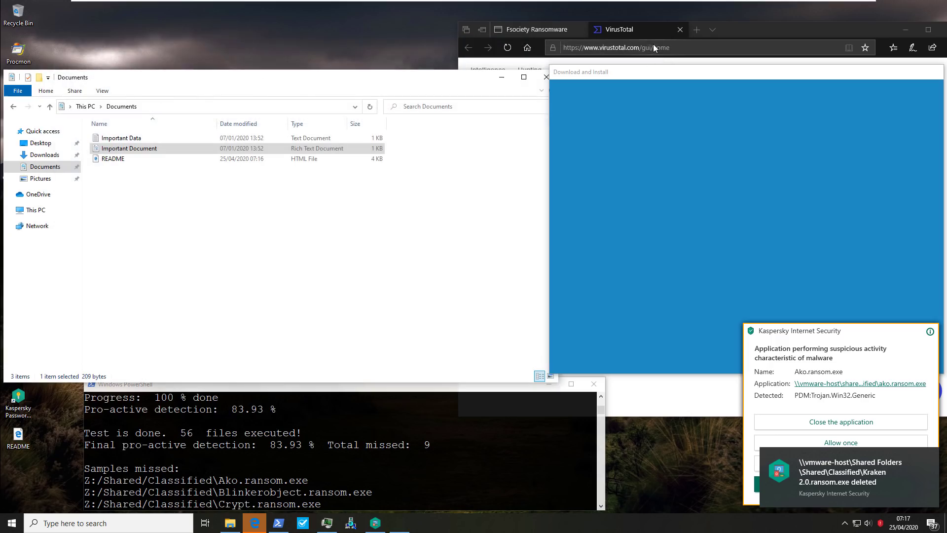
# Inspect the Pictures folder and its Saved Pictures subfolder for files left by the ransomware, and return to Pictures.
pyautogui.click(57, 179)
pyautogui.doubleClick(174, 148)
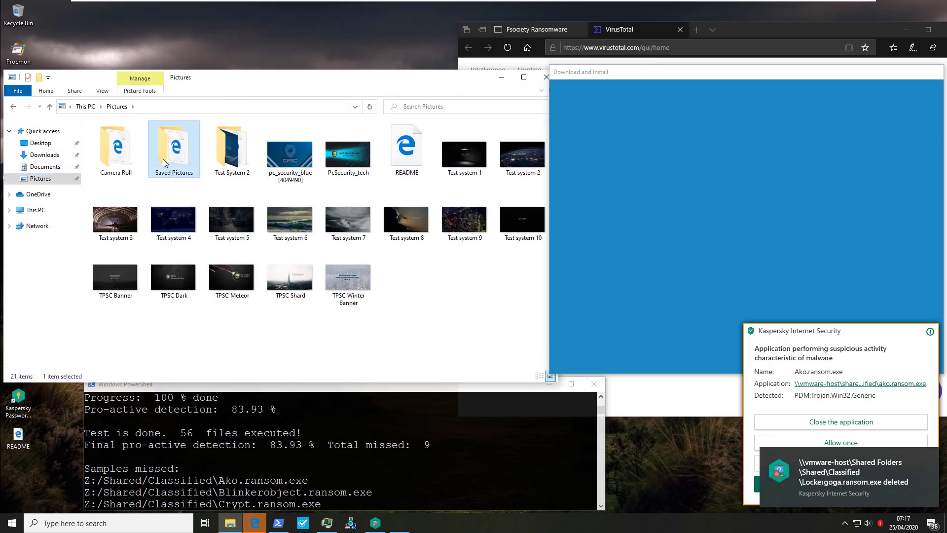
pyautogui.click(177, 137)
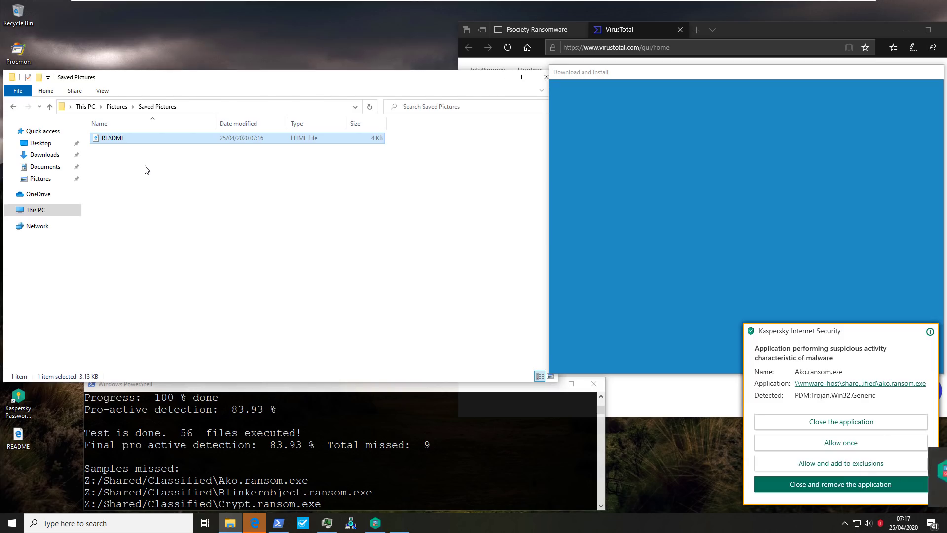
pyautogui.press('BackSpace')
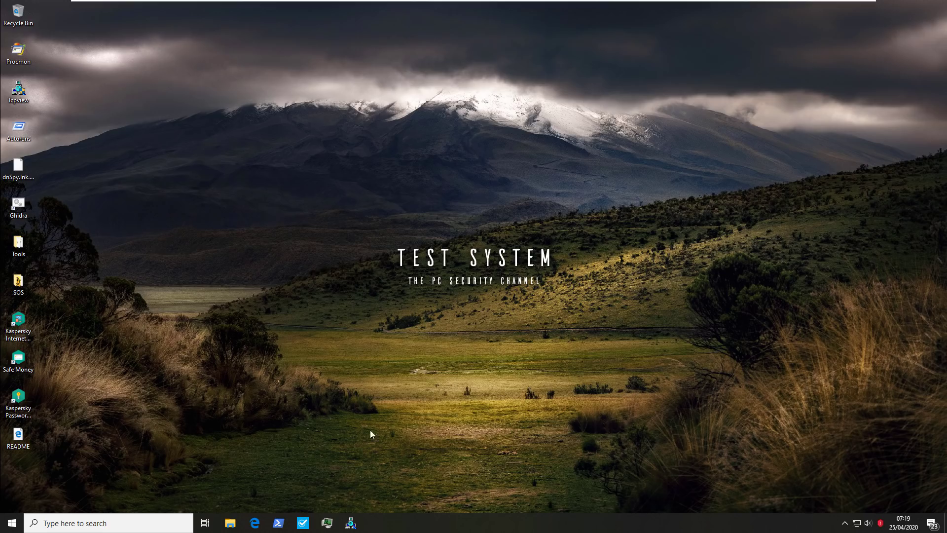
# Check the contents of the Pictures folder on the test system and minimize the folder window.
pyautogui.click(881, 523)
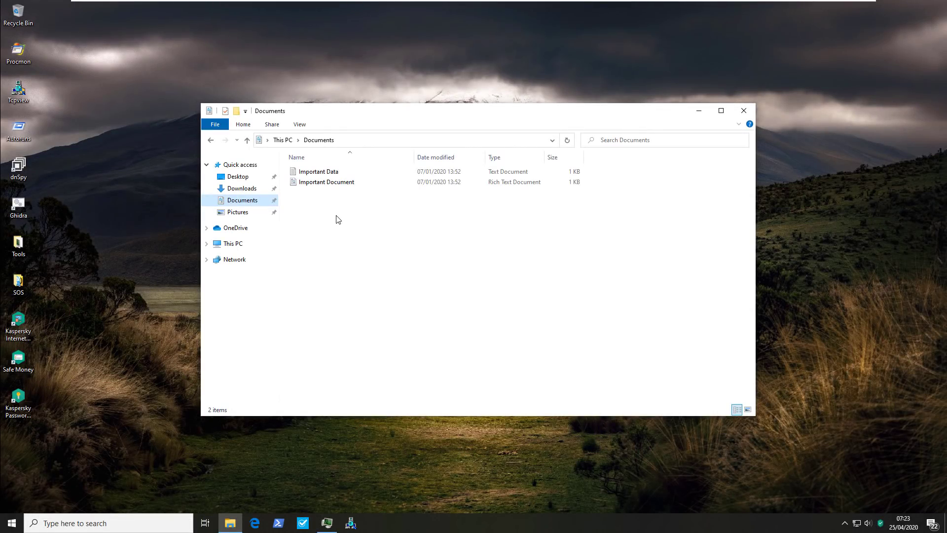
pyautogui.click(232, 212)
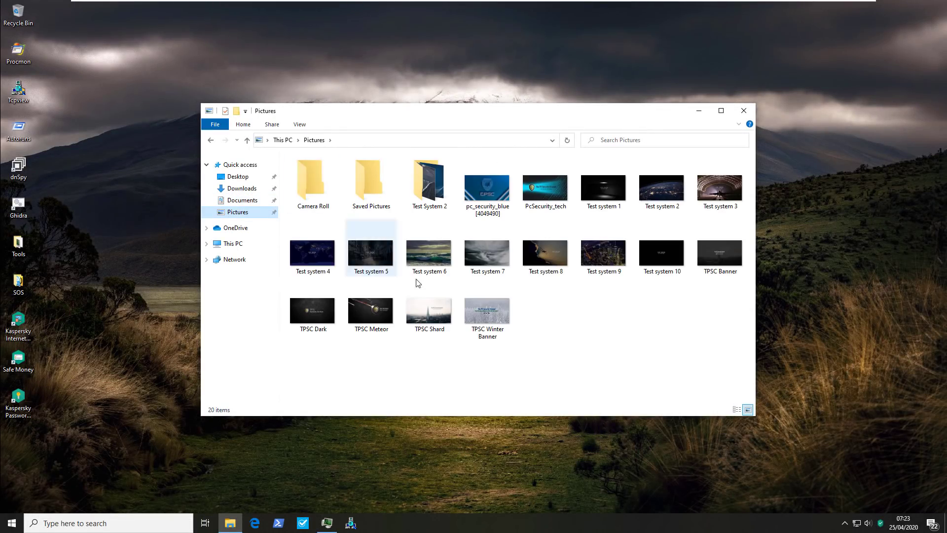
pyautogui.click(699, 110)
# Turn off File Anti-Virus in the Kaspersky protection settings and confirm the change.
pyautogui.click(880, 522)
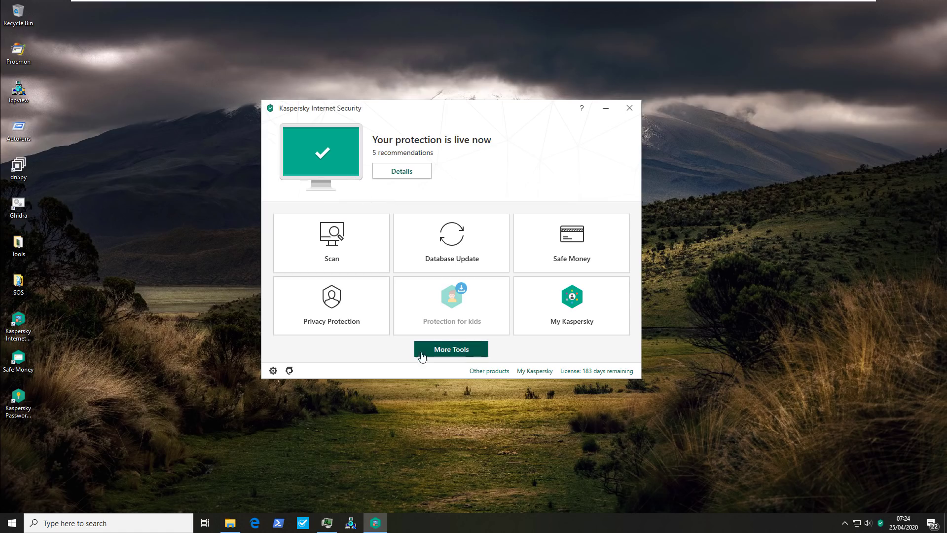
pyautogui.click(273, 370)
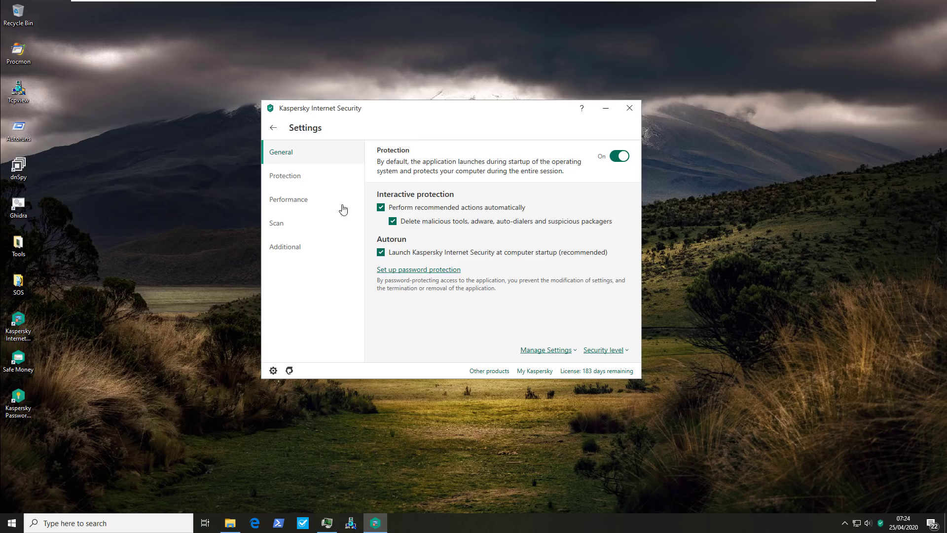
pyautogui.click(319, 186)
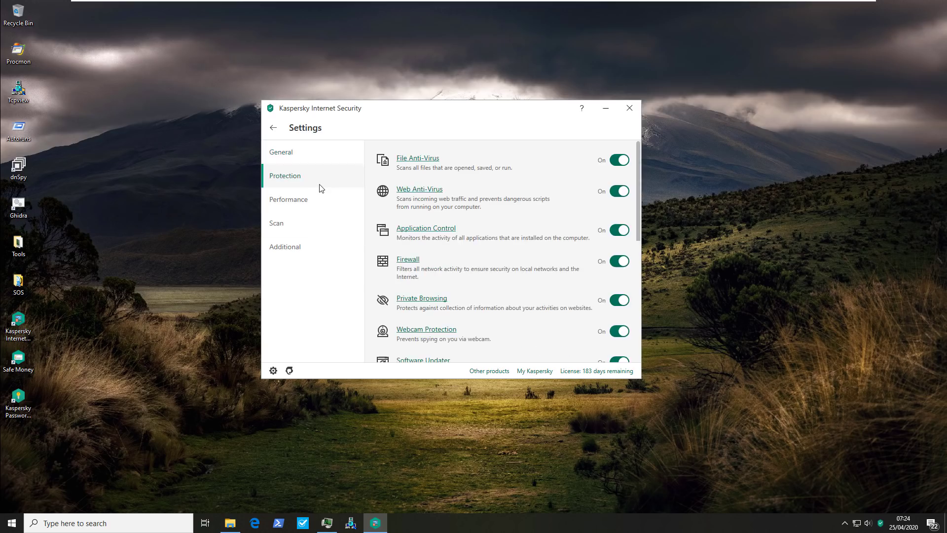
pyautogui.click(622, 160)
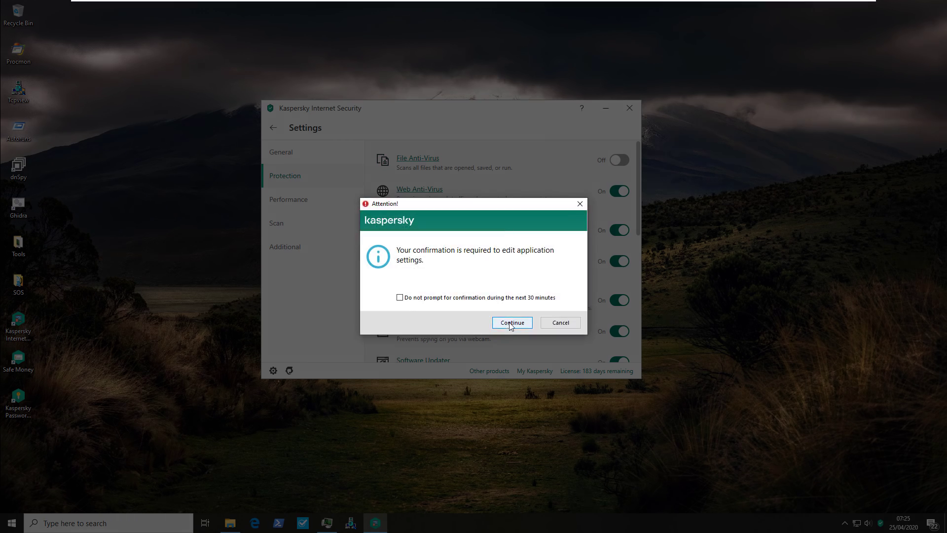
pyautogui.click(511, 323)
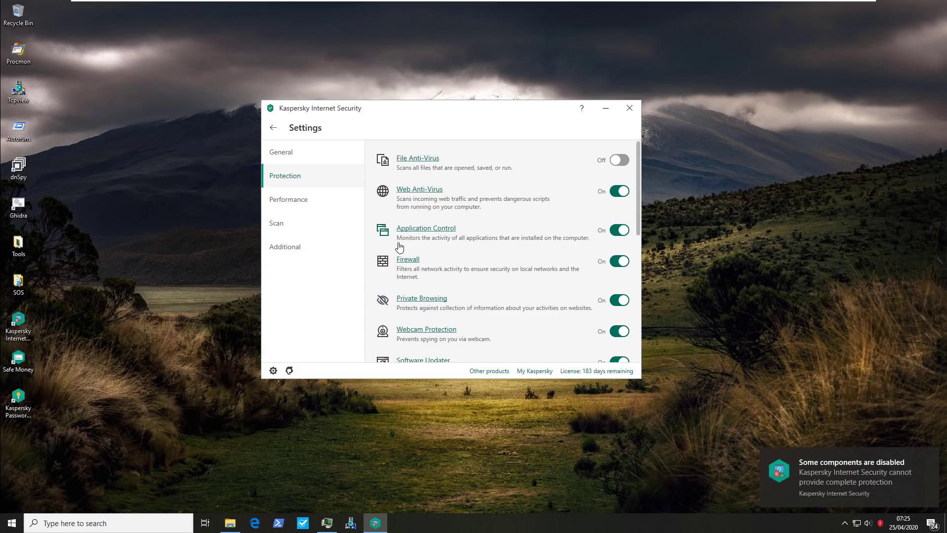
# Review the protection components in the Kaspersky settings, and look through the Avast Test vs Ransomware video page on YouTube.
pyautogui.scroll(-3, 463, 246)
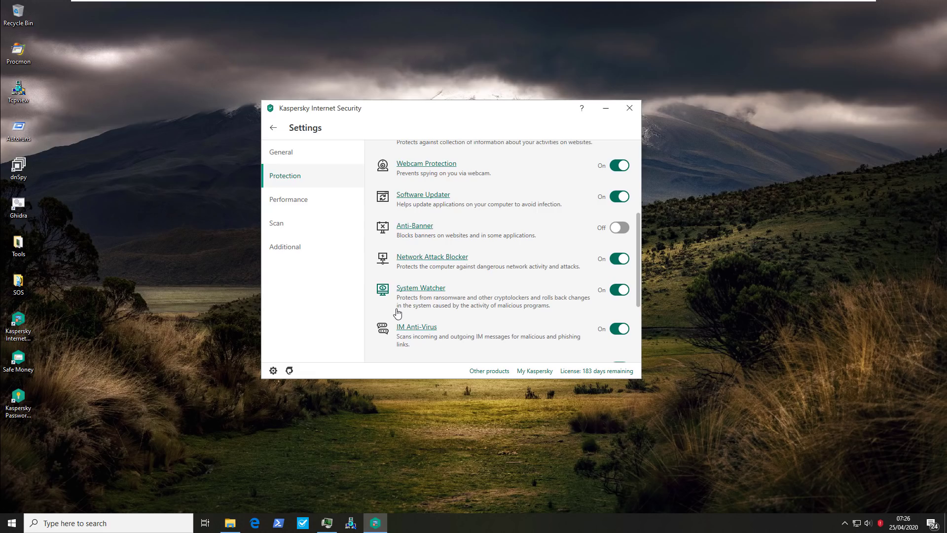
pyautogui.scroll(7, 398, 314)
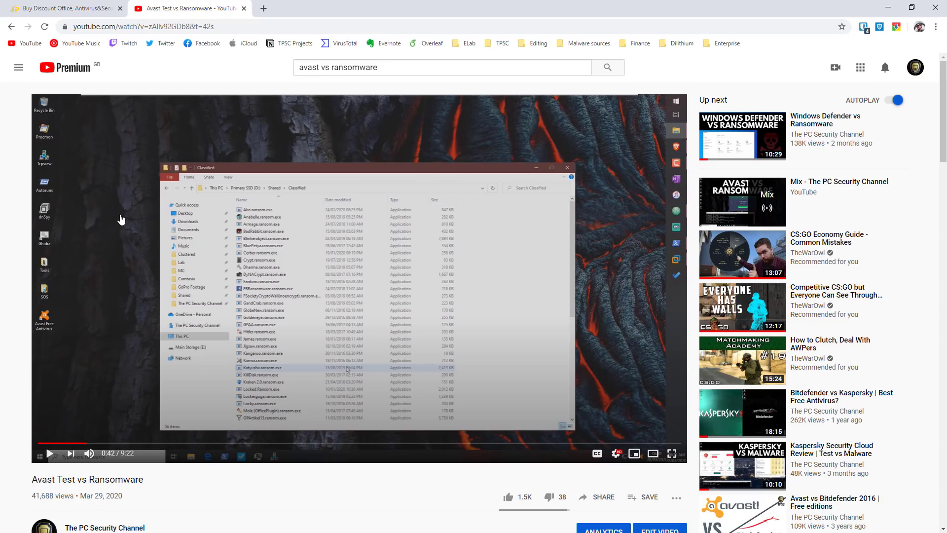
pyautogui.scroll(-15, 121, 219)
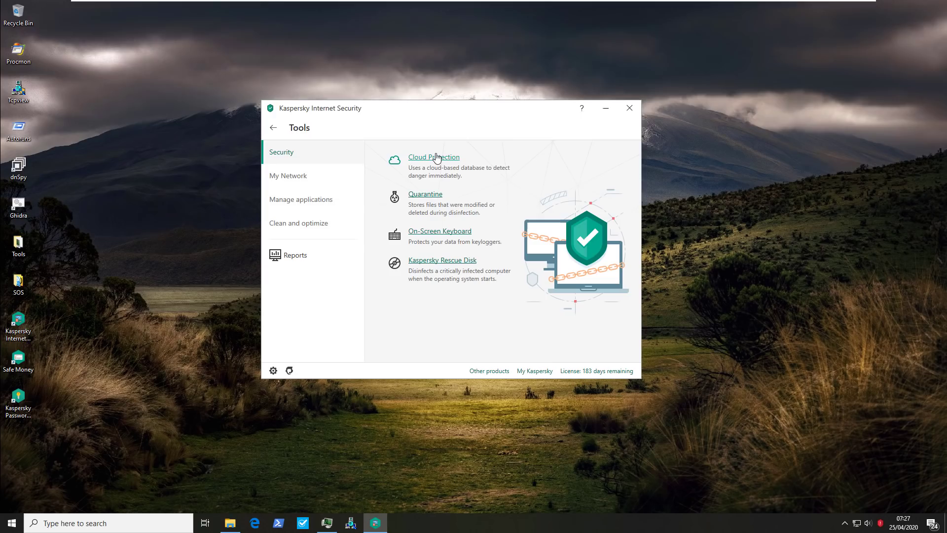
# View the Kaspersky Security Network statistics in Cloud Protection and open the application settings.
pyautogui.click(435, 157)
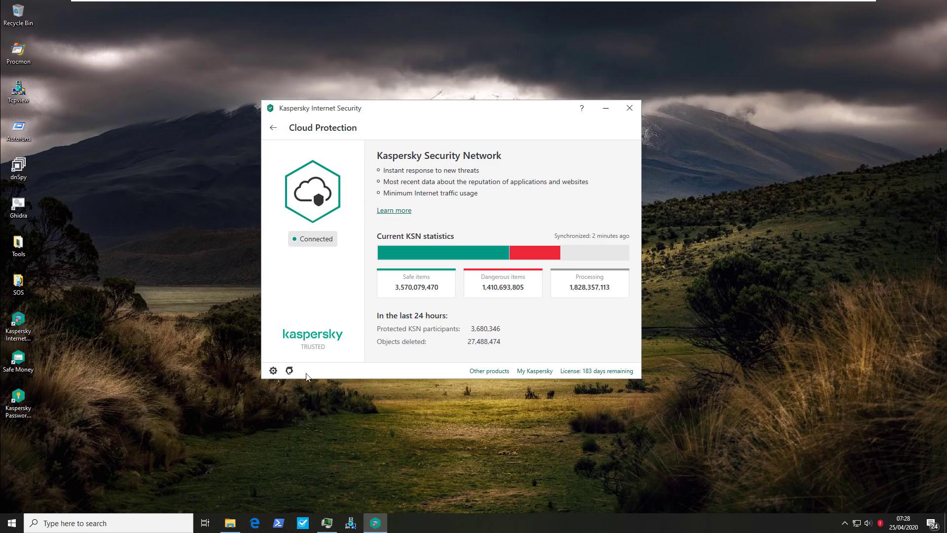
pyautogui.click(273, 371)
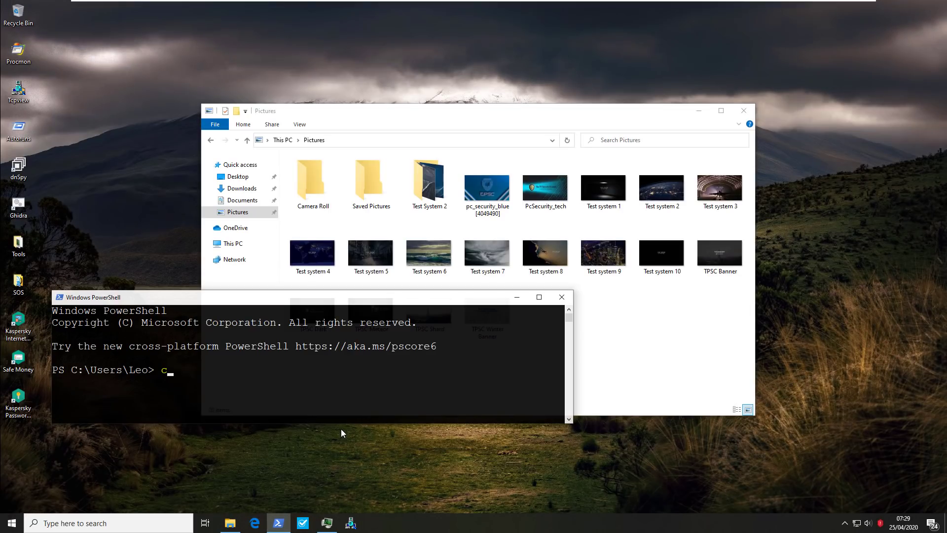
# Change the PowerShell directory to Z:/Shared and enter python as the start of the next command.
pyautogui.write('d Z:/Shared')
pyautogui.press('Return')
pyautogui.write('python')
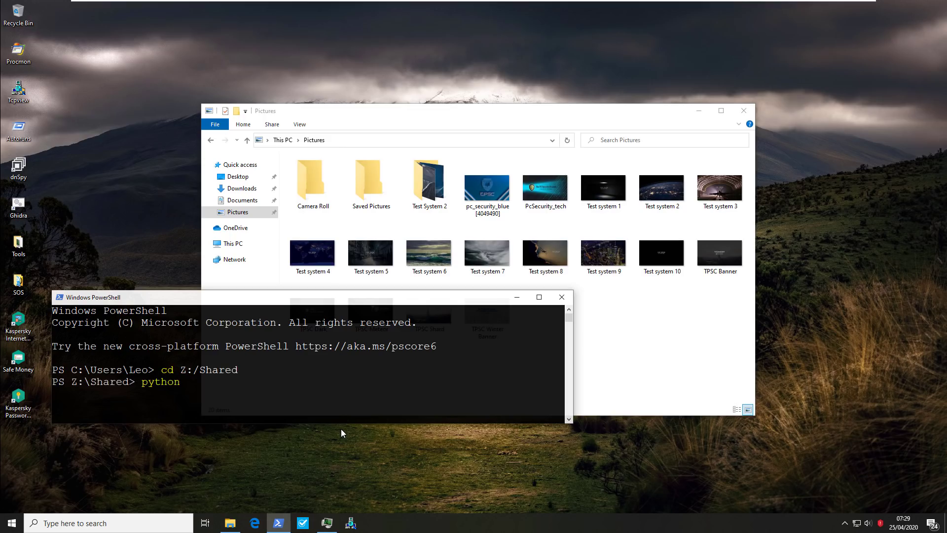
# Browse the ransomware samples in the Classified folder on the shared Z: drive and close the folder window.
pyautogui.click(232, 244)
pyautogui.doubleClick(315, 318)
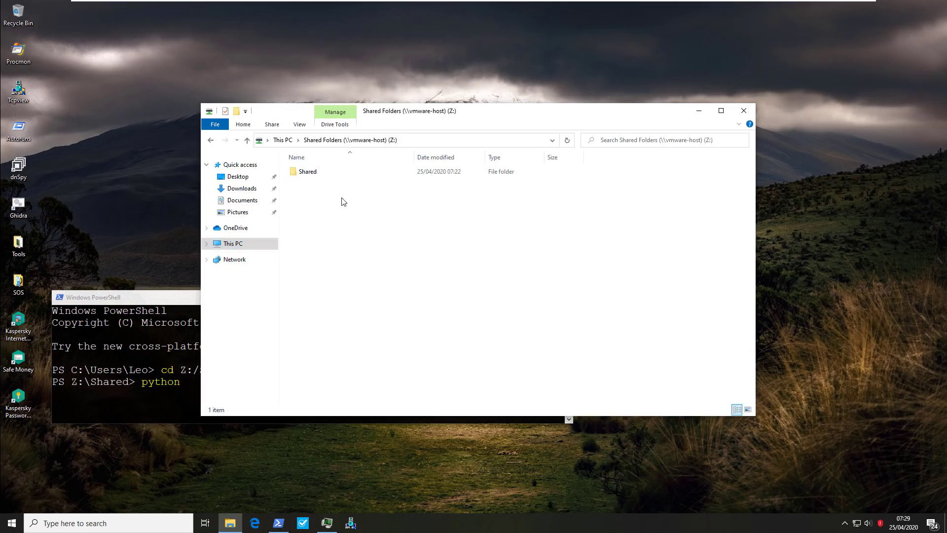
pyautogui.doubleClick(316, 178)
pyautogui.doubleClick(314, 176)
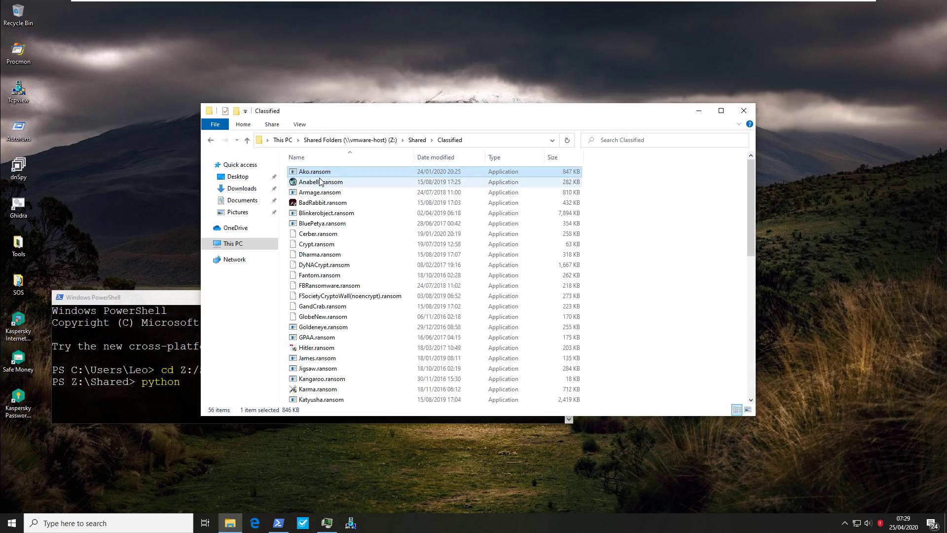
pyautogui.scroll(-3, 333, 291)
pyautogui.scroll(-5, 334, 291)
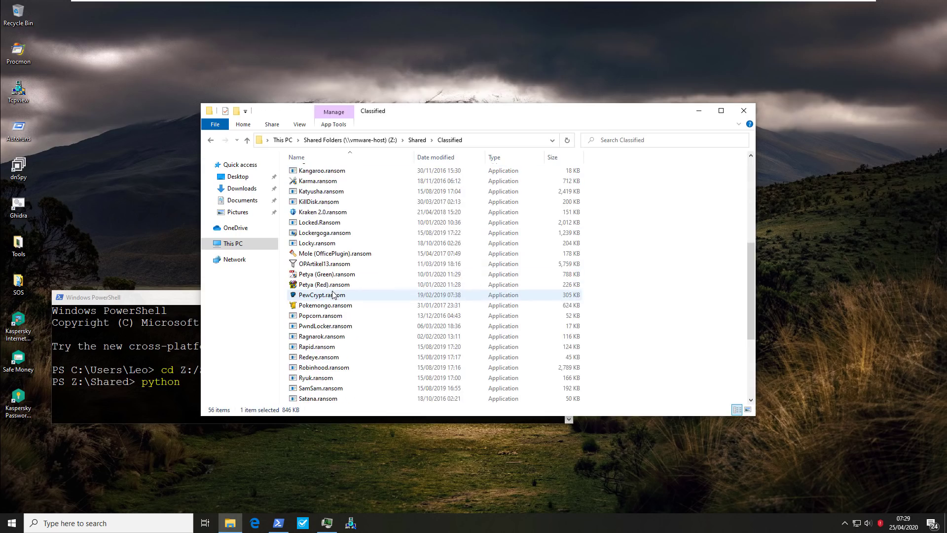
pyautogui.click(744, 110)
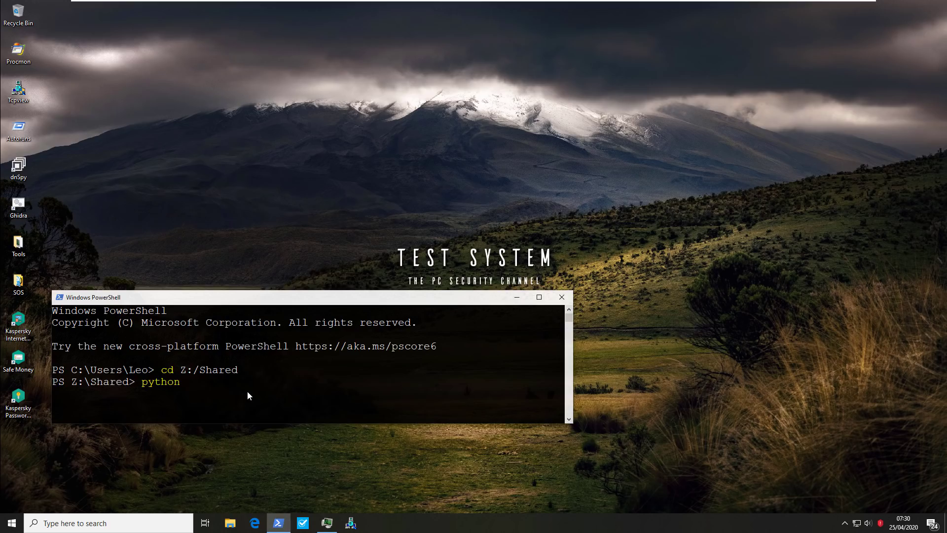
# Complete the PowerShell command as python malex.py, run it and answer yes to the real-time protection question.
pyautogui.write('malex.py')
pyautogui.press('Return')
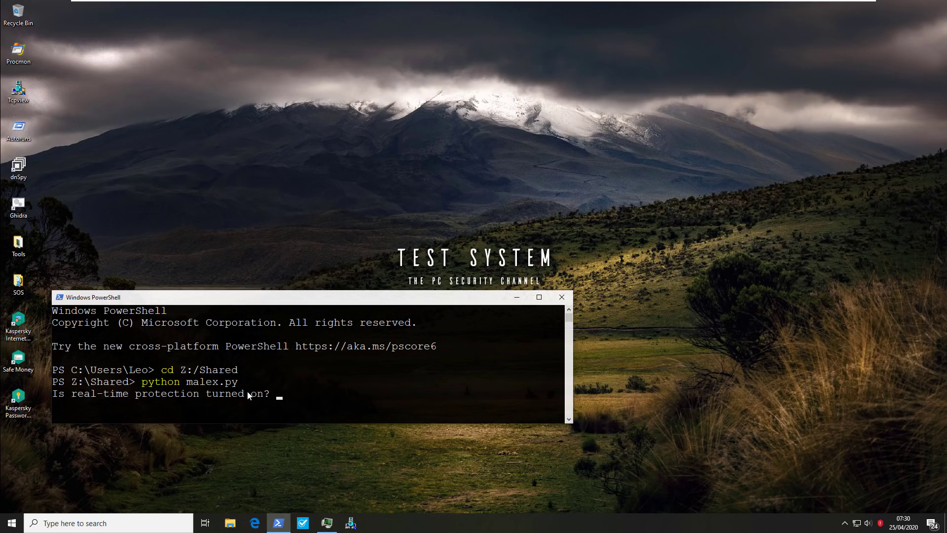
pyautogui.write('yes')
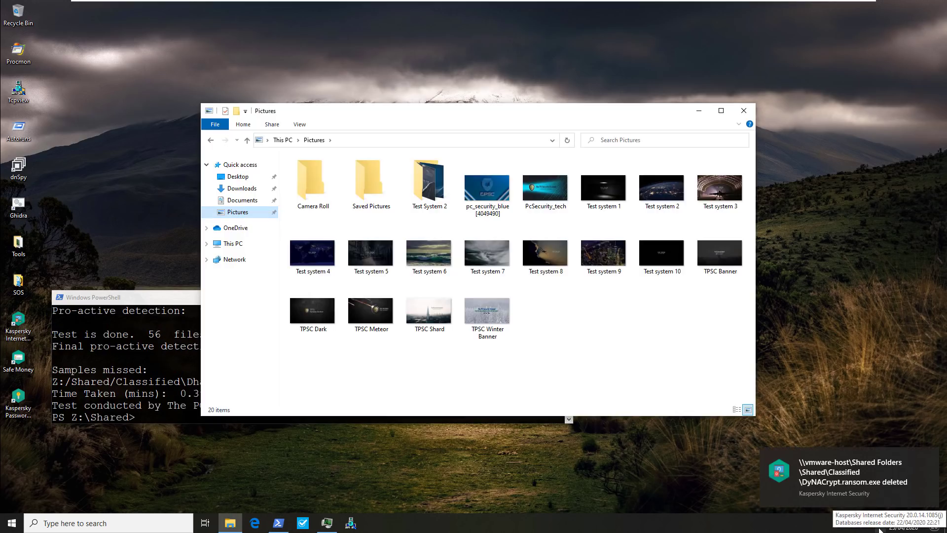
# Open Kaspersky Internet Security, check the protection issues in its Notification Center and go back.
pyautogui.click(879, 526)
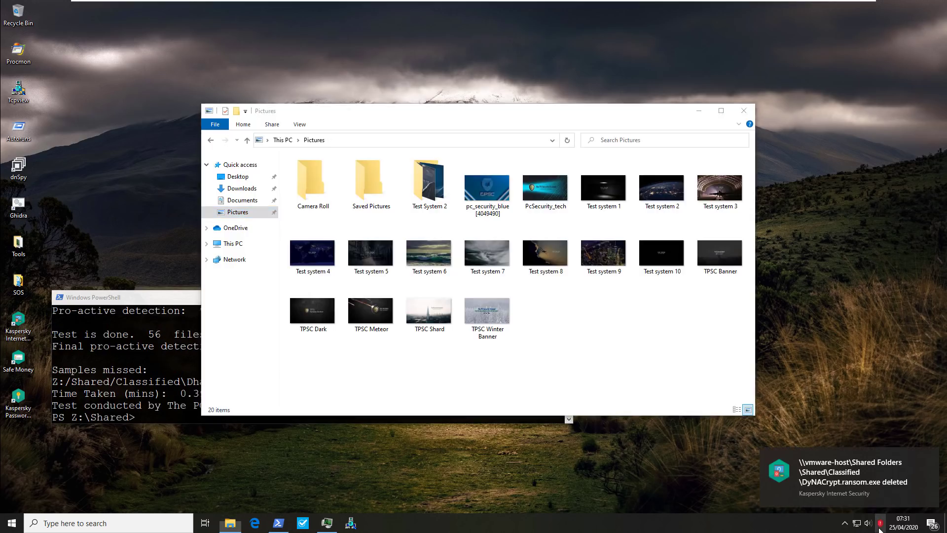
pyautogui.click(421, 179)
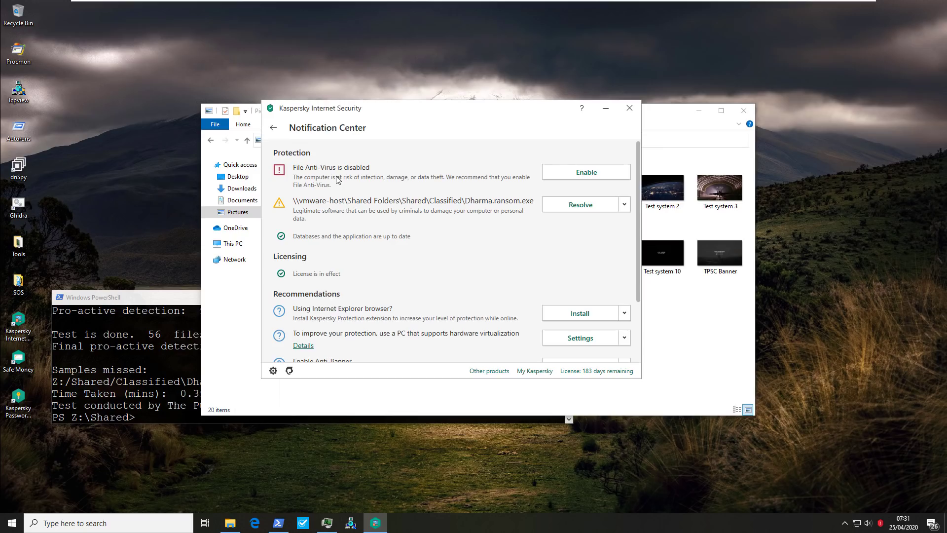
pyautogui.click(278, 136)
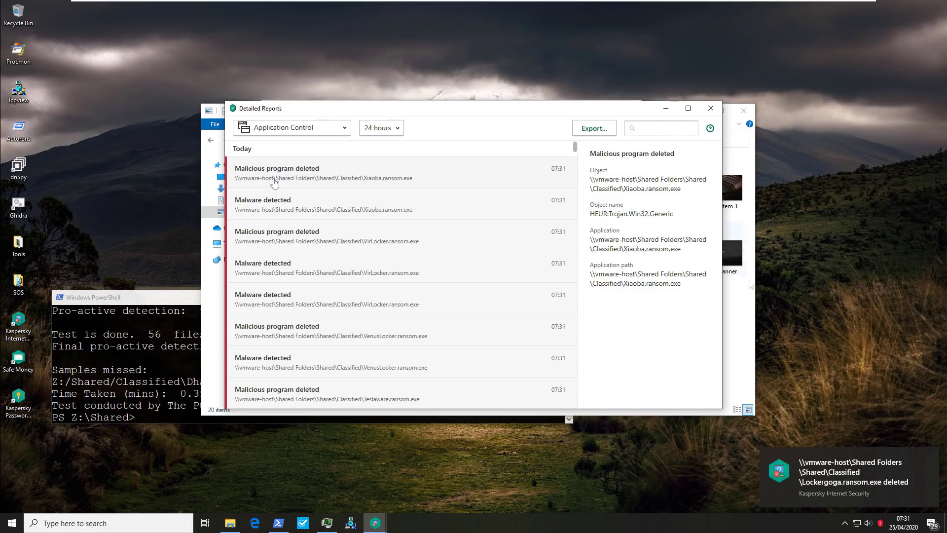
# Return to the folder window, open Important Document from Documents to check that its text is readable, and close it.
pyautogui.click(743, 312)
pyautogui.click(234, 201)
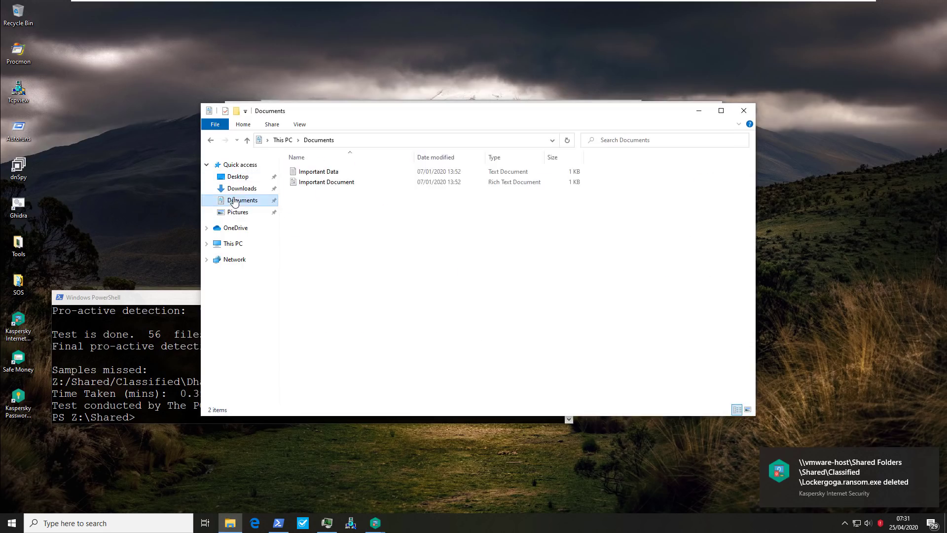
pyautogui.doubleClick(351, 190)
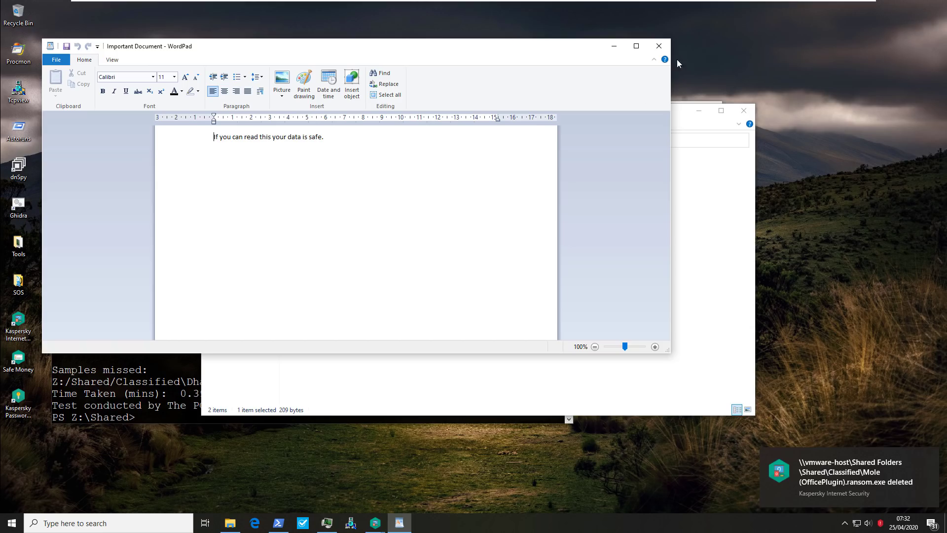
pyautogui.click(659, 46)
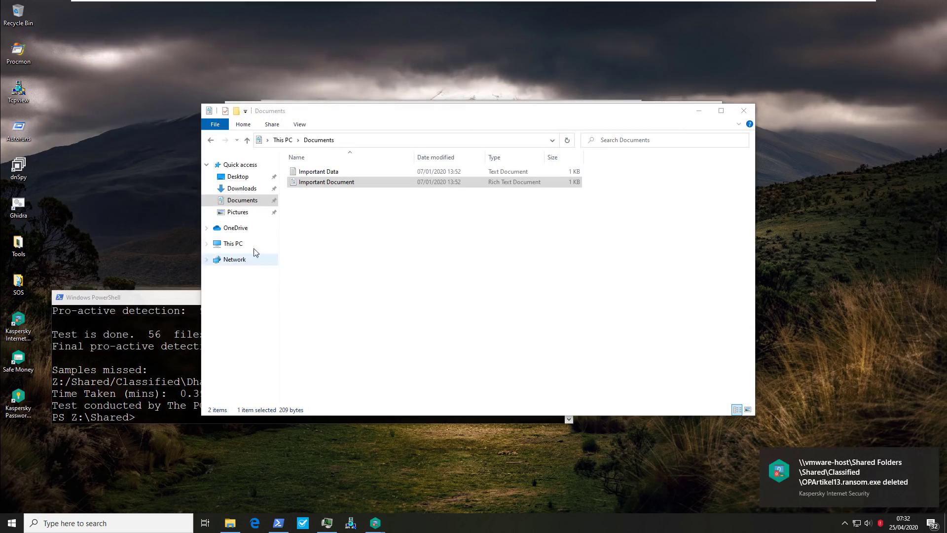
# Inspect which samples remain in the Classified folder under Z:\Shared, return to Shared and minimize the folder window.
pyautogui.click(236, 244)
pyautogui.doubleClick(343, 334)
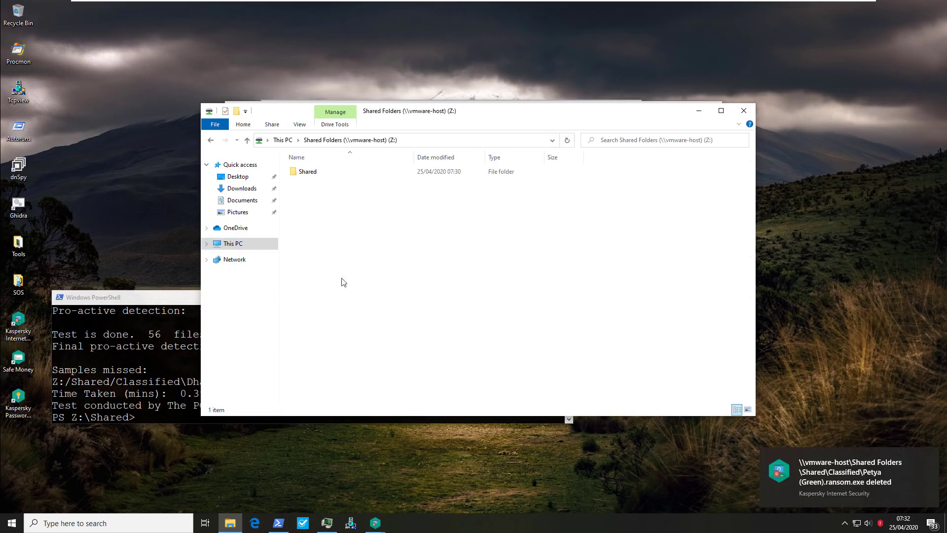
pyautogui.doubleClick(310, 173)
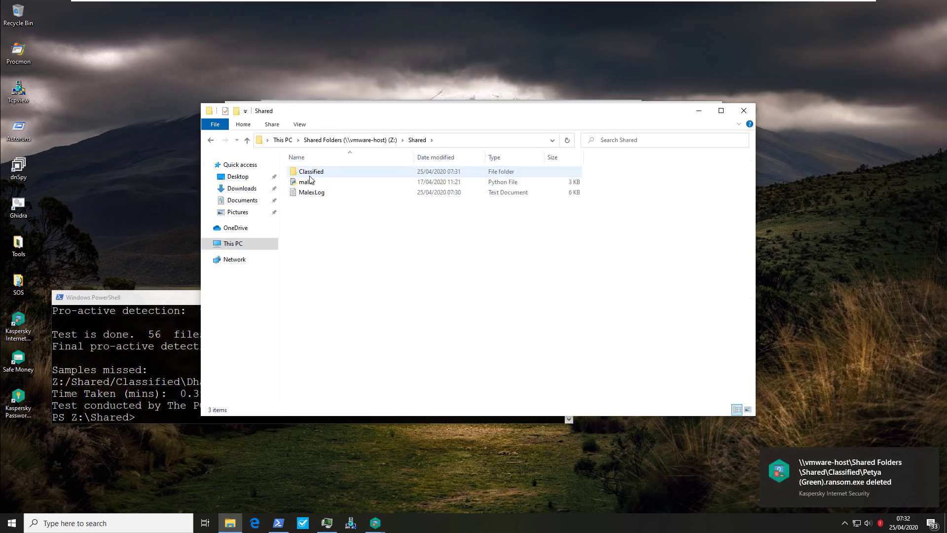
pyautogui.doubleClick(306, 172)
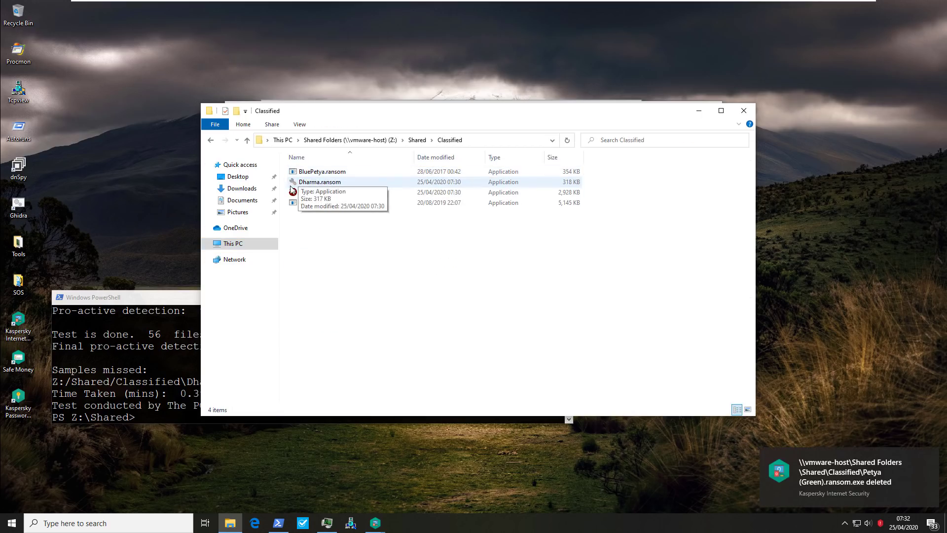
pyautogui.hotkey('alt', 'Left')
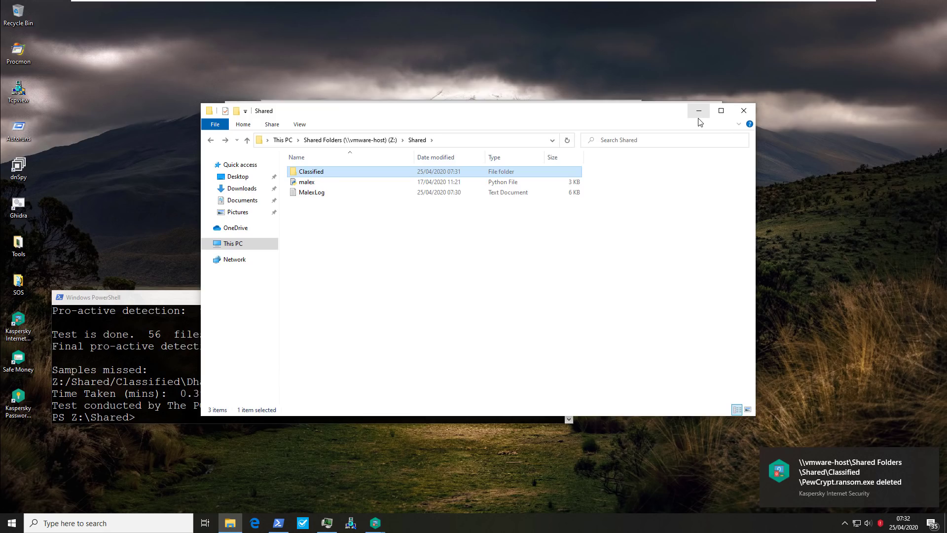
pyautogui.click(698, 117)
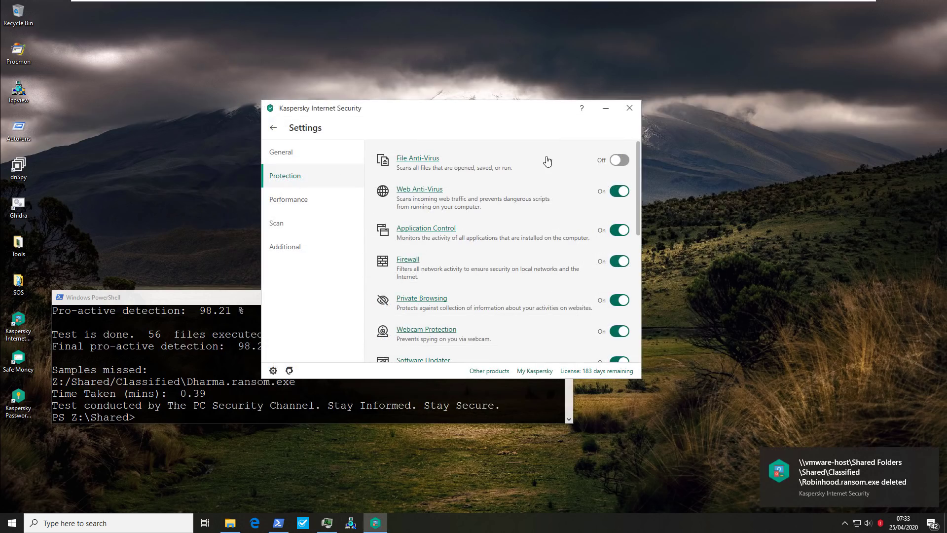
# Turn off Application Control in Kaspersky, accept disabling Webcam Protection with it, and check the remaining protection components.
pyautogui.click(619, 230)
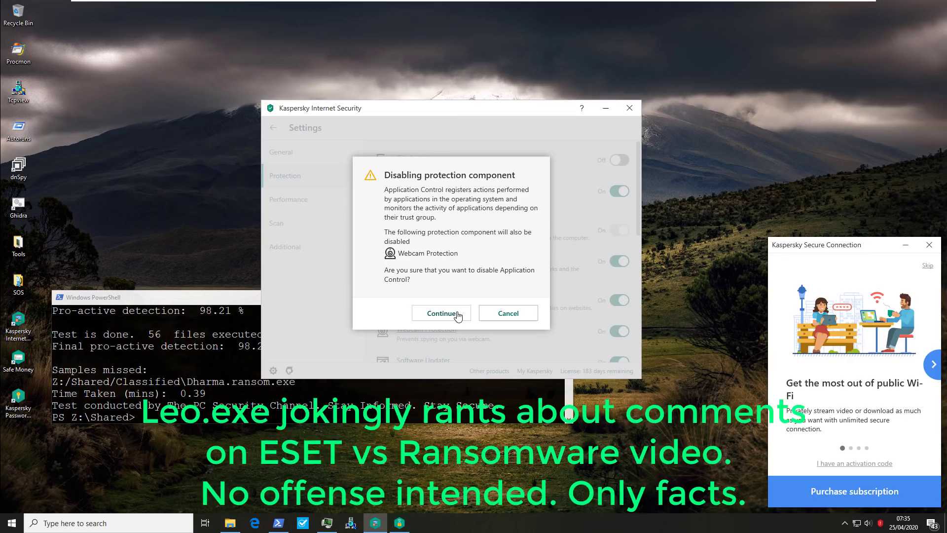
pyautogui.click(458, 316)
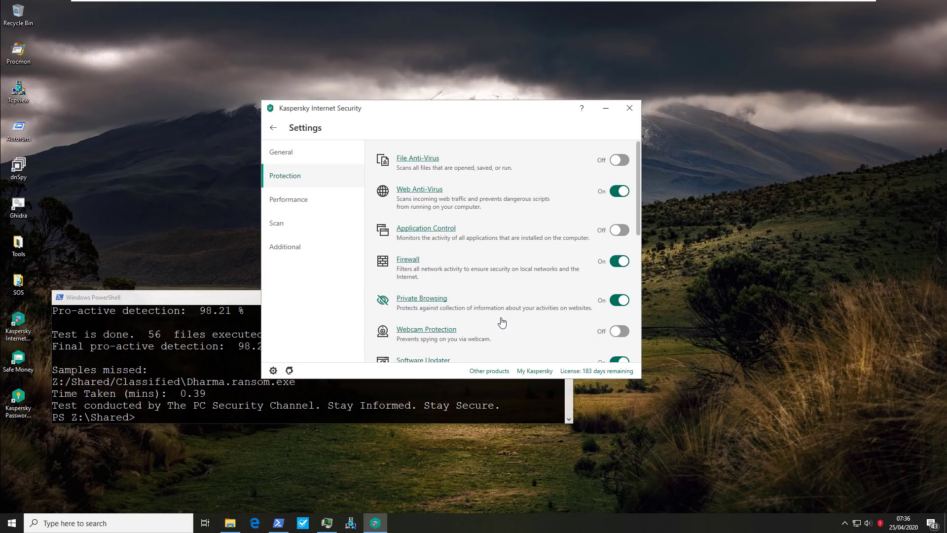
pyautogui.scroll(-10, 502, 323)
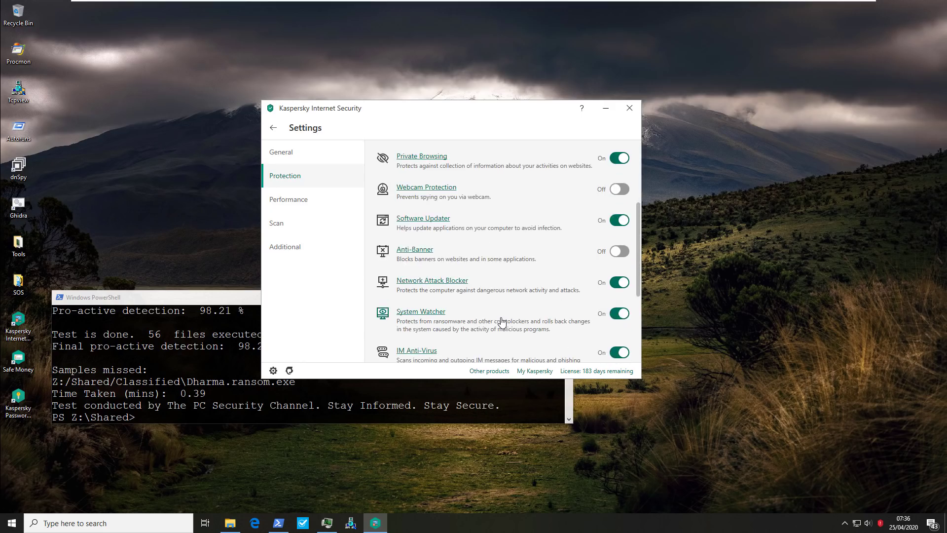
pyautogui.scroll(1, 502, 323)
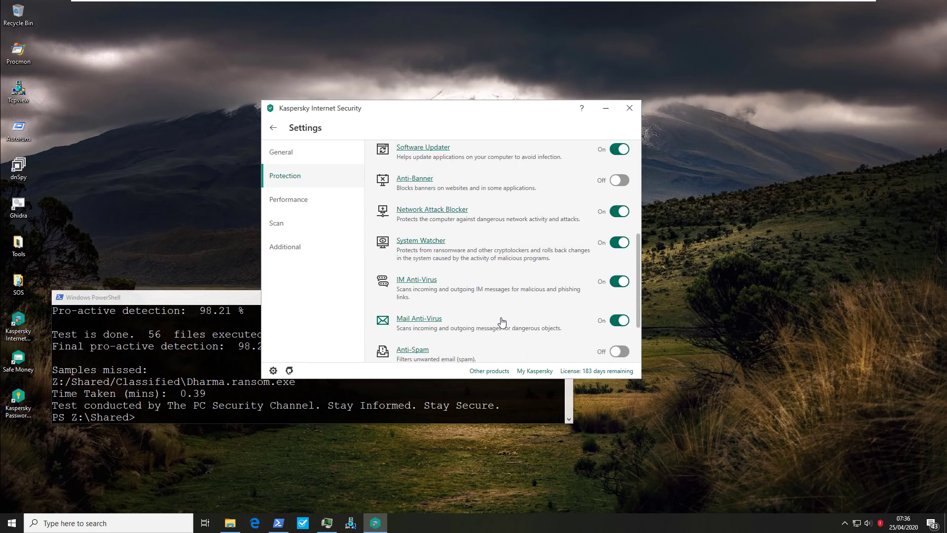
pyautogui.scroll(1, 502, 323)
pyautogui.scroll(-3, 502, 323)
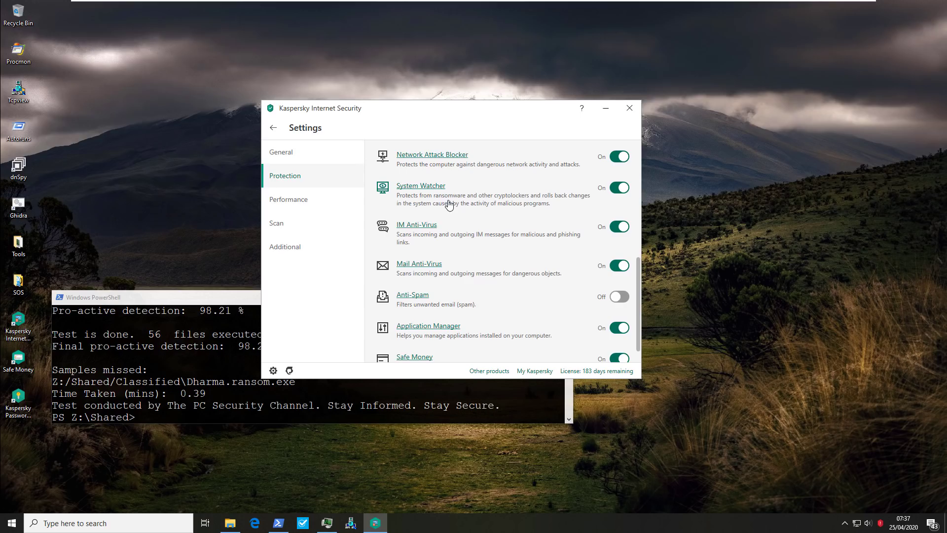
# Rerun python malex.py in PowerShell and answer yes to the real-time protection question.
pyautogui.click(175, 378)
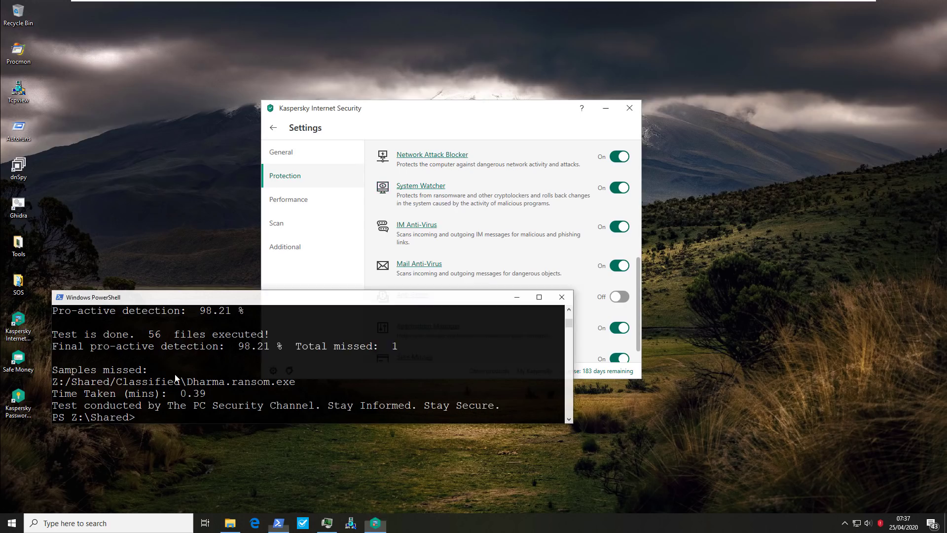
pyautogui.press('Up')
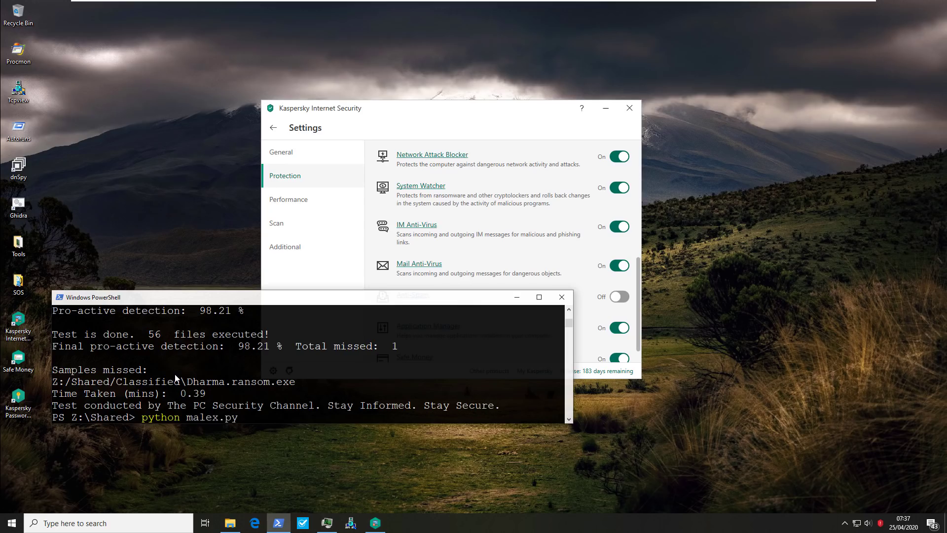
pyautogui.press('Return')
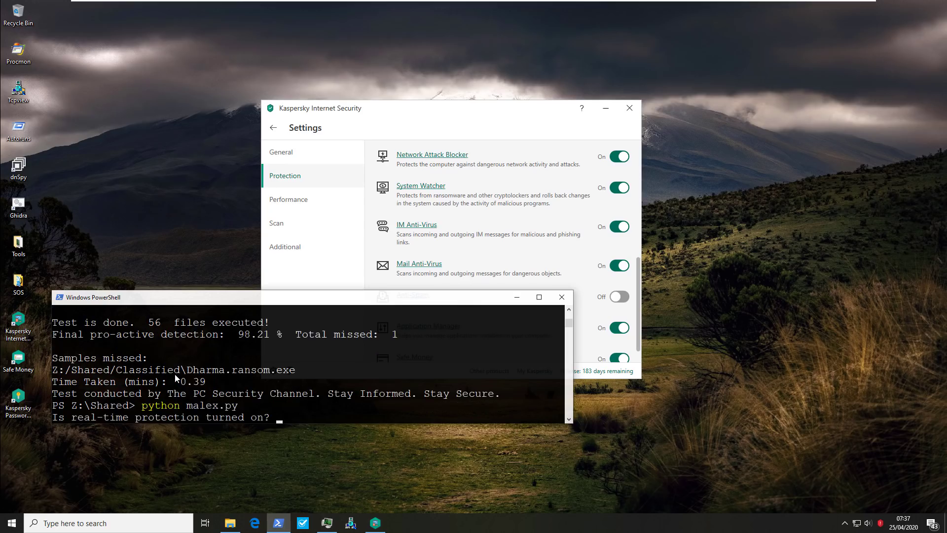
pyautogui.write('yes')
pyautogui.press('Return')
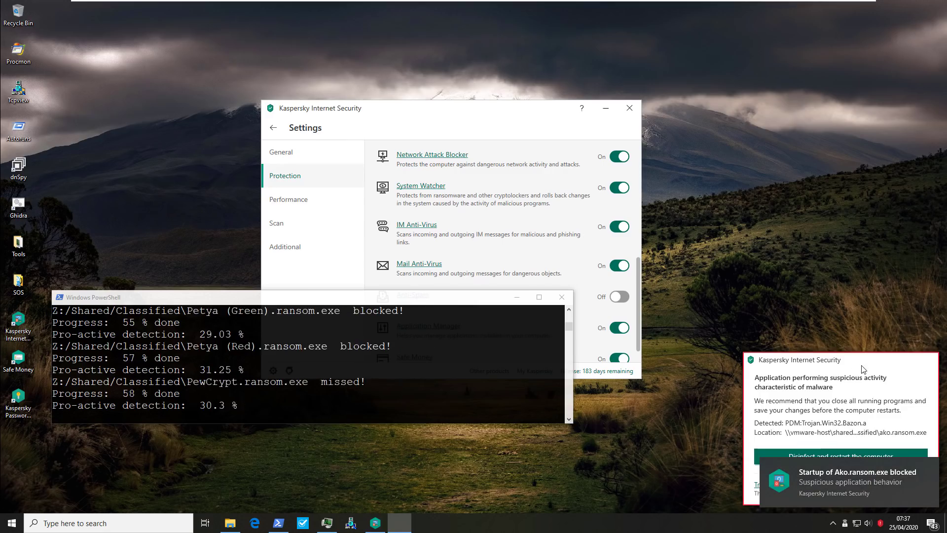
# Move the Kaspersky suspicious activity alert higher on the desktop and review the script's detection results and missed samples.
pyautogui.moveTo(869, 368); pyautogui.dragTo(857, 307)
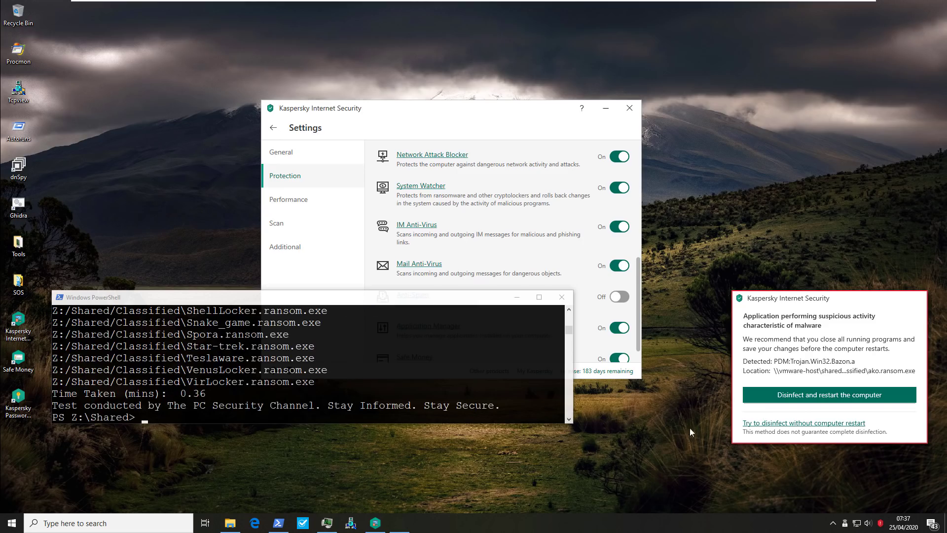
pyautogui.scroll(15, 306, 393)
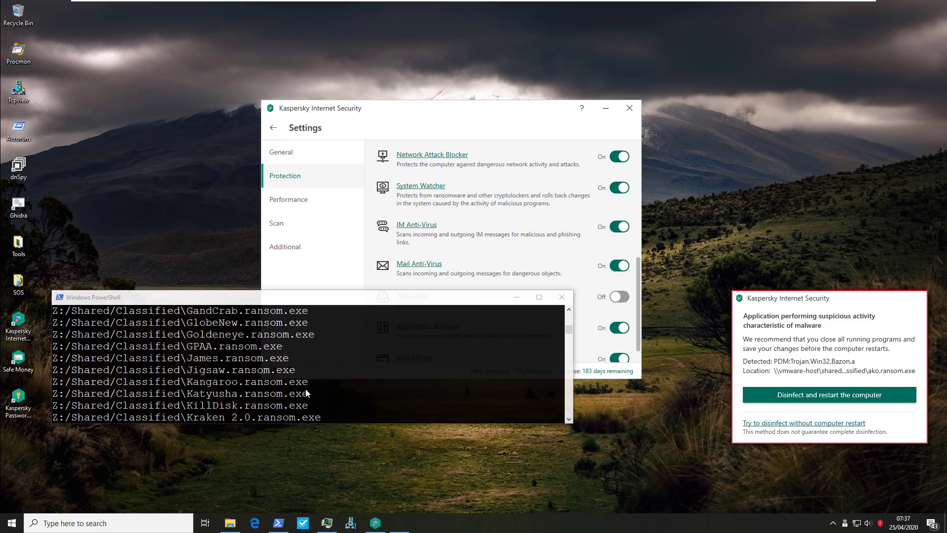
pyautogui.scroll(-2, 361, 392)
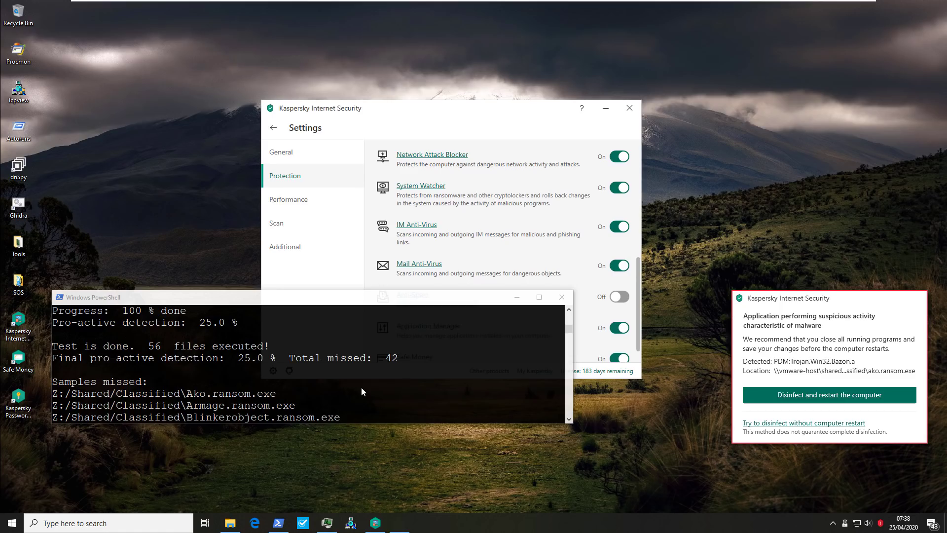
# Review more of the missed samples in the script output and open the Documents folder in File Explorer.
pyautogui.scroll(-4, 362, 388)
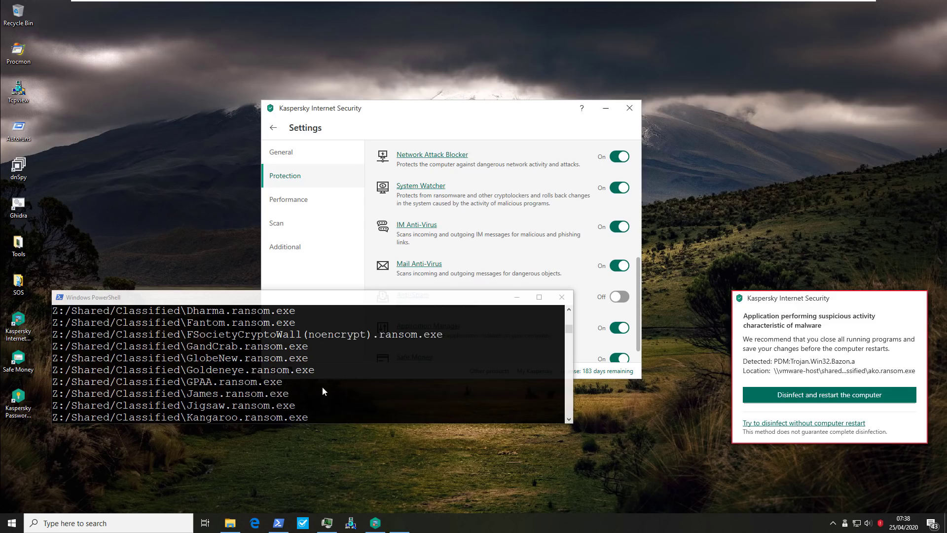
pyautogui.click(230, 523)
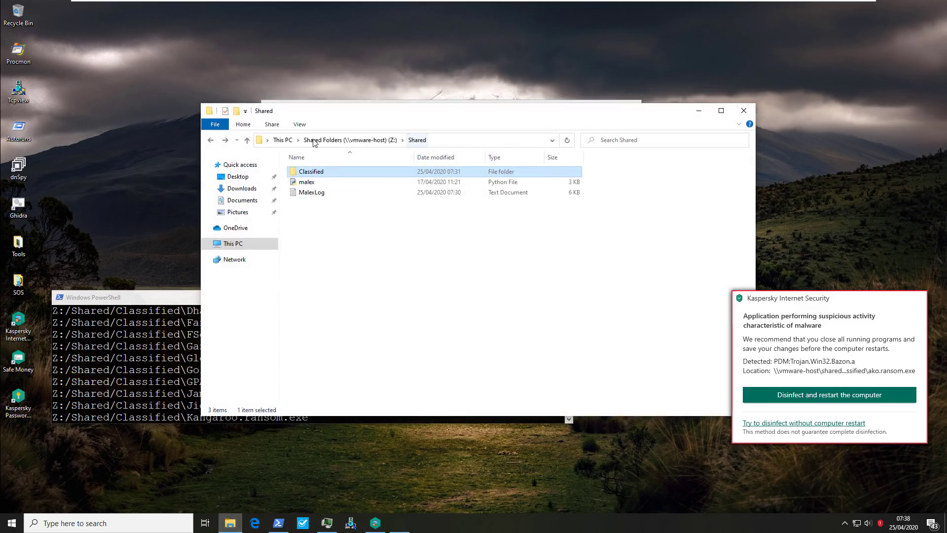
pyautogui.click(257, 189)
pyautogui.click(249, 201)
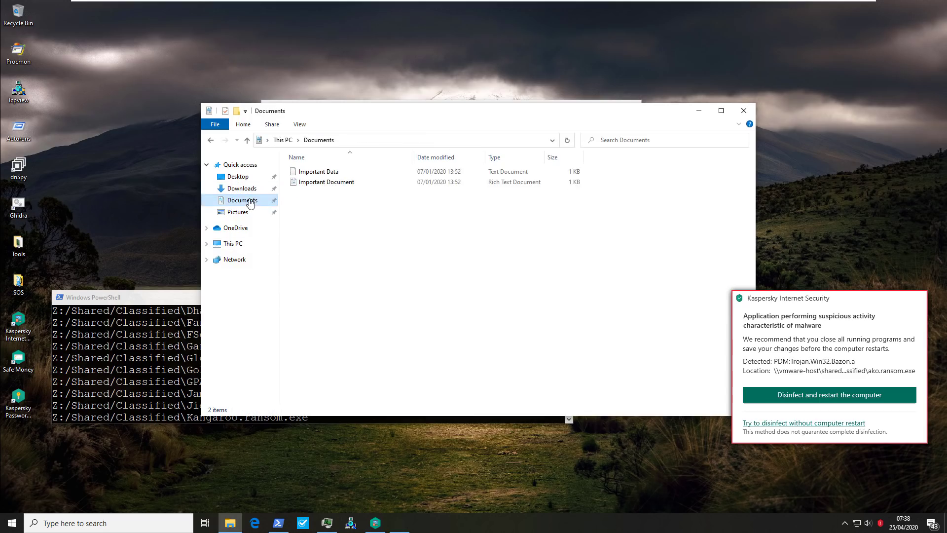
# Check the text of Important Document in WordPad, close it, inspect the images in the Pictures folder and close the folder window.
pyautogui.click(323, 185)
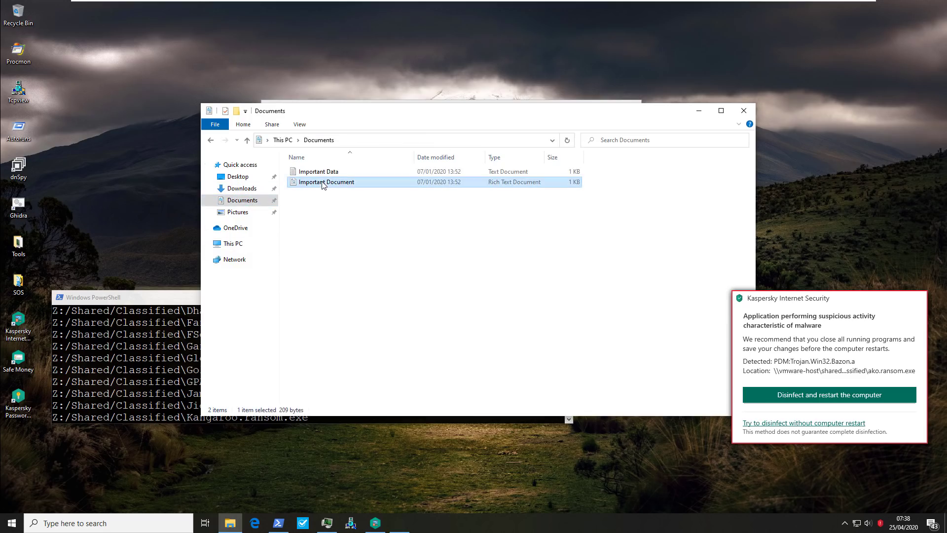
pyautogui.doubleClick(323, 186)
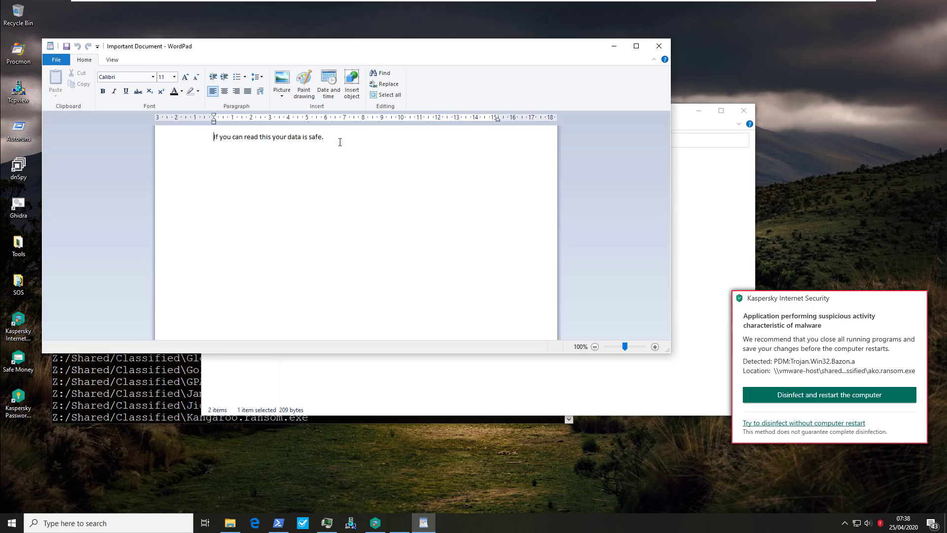
pyautogui.moveTo(340, 142); pyautogui.dragTo(212, 138)
pyautogui.click(658, 46)
pyautogui.click(260, 213)
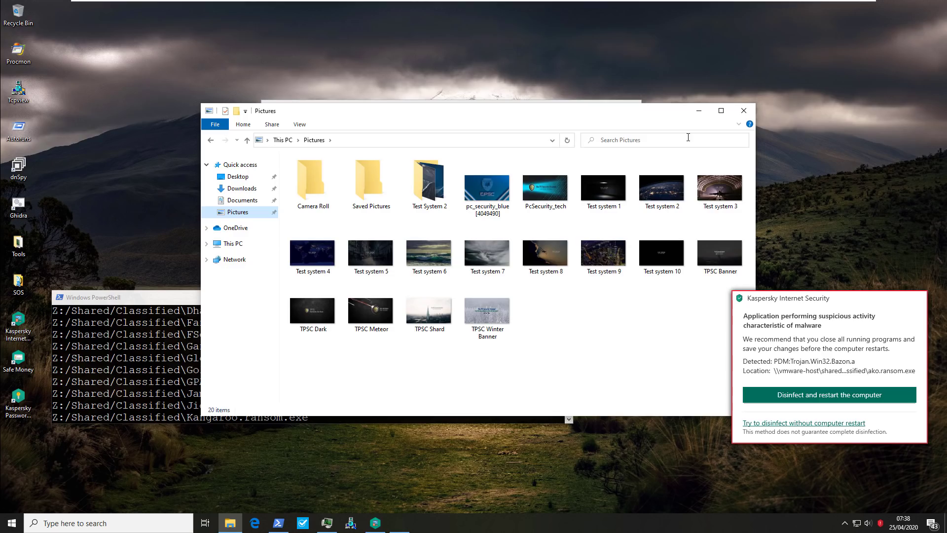
pyautogui.click(744, 112)
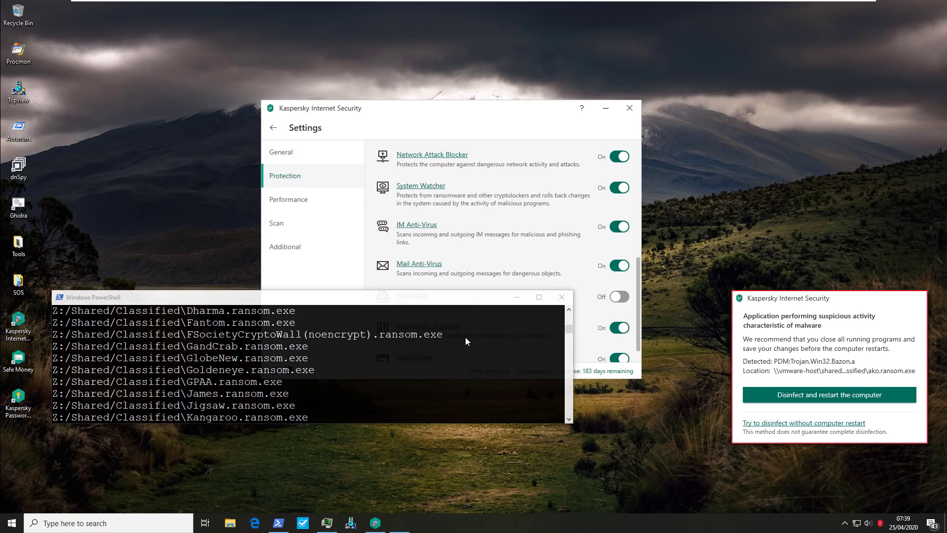
# Minimize PowerShell, view Kaspersky's General settings and return to its main window to check the overall protection status.
pyautogui.click(523, 302)
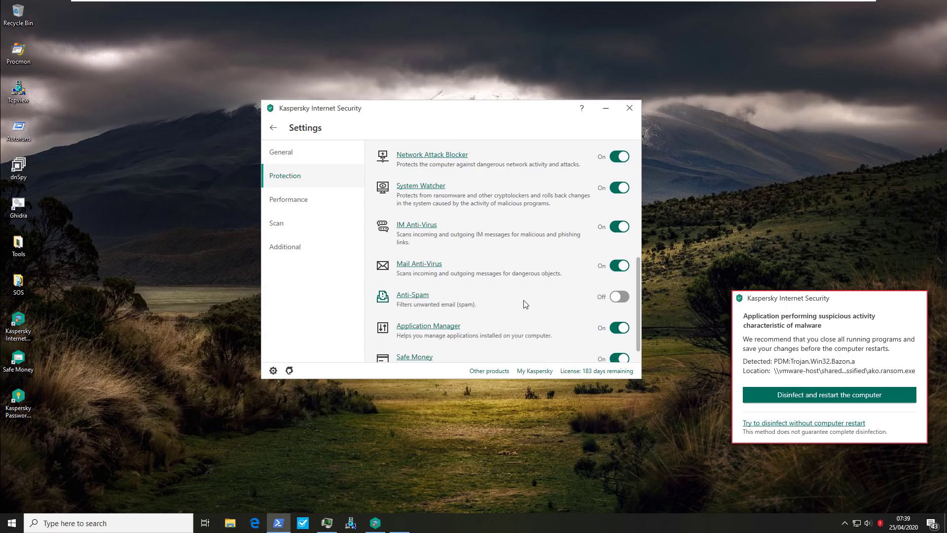
pyautogui.click(281, 152)
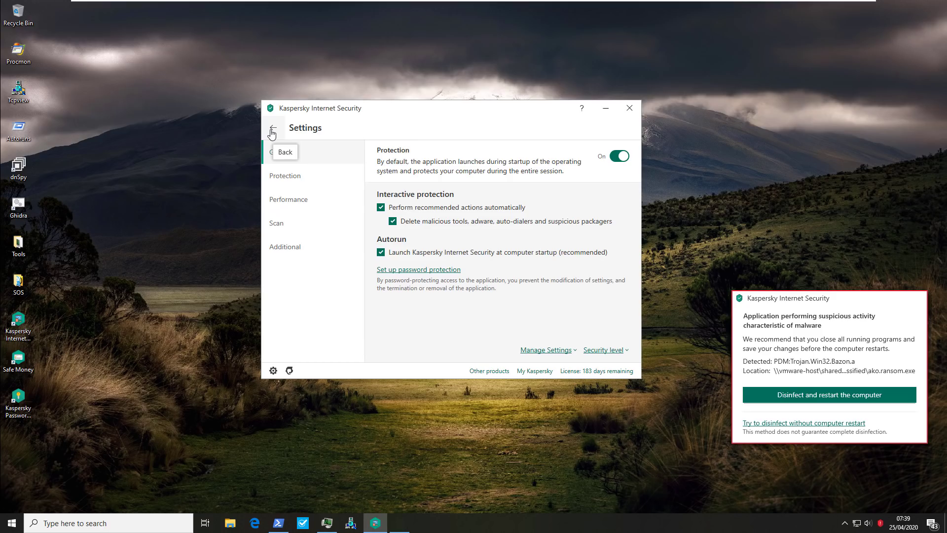
pyautogui.click(273, 133)
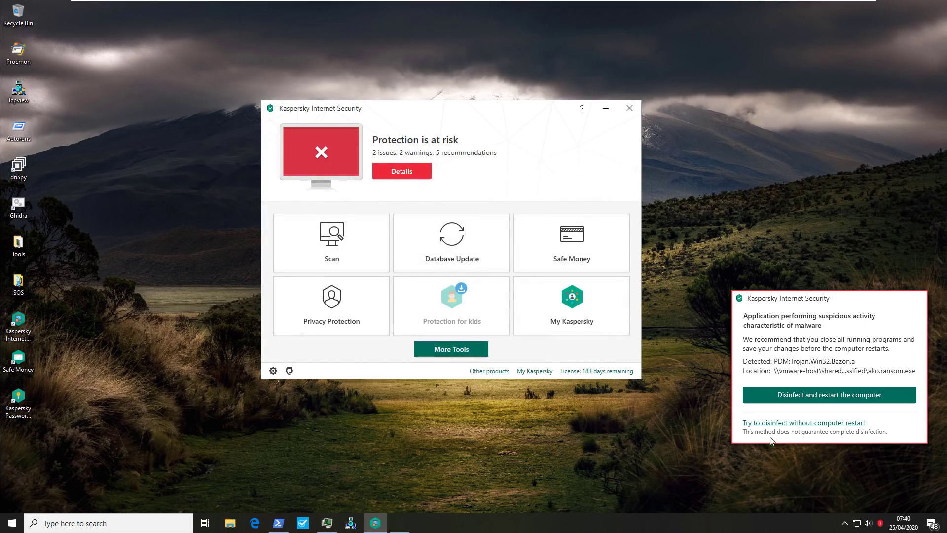
# Reopen File Explorer and recheck the files in the Documents and Pictures folders.
pyautogui.click(230, 523)
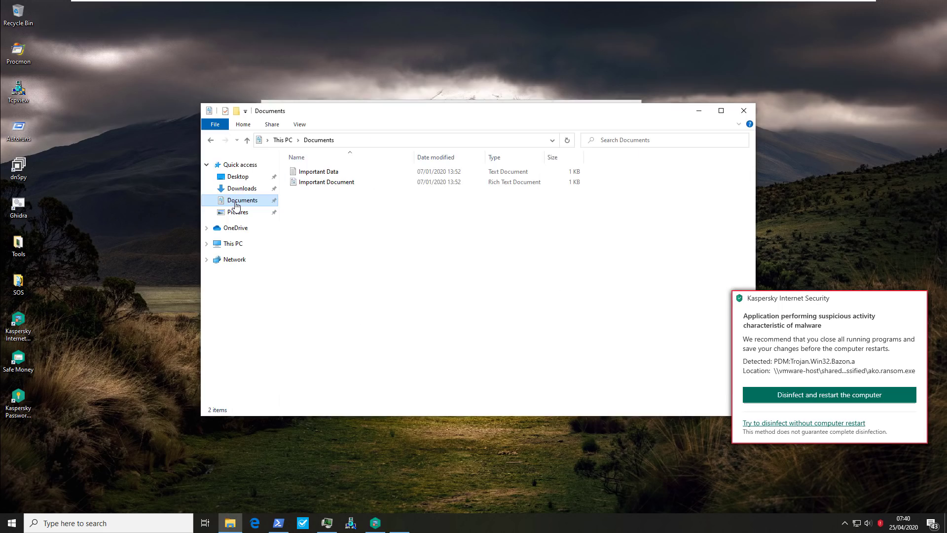
pyautogui.click(237, 212)
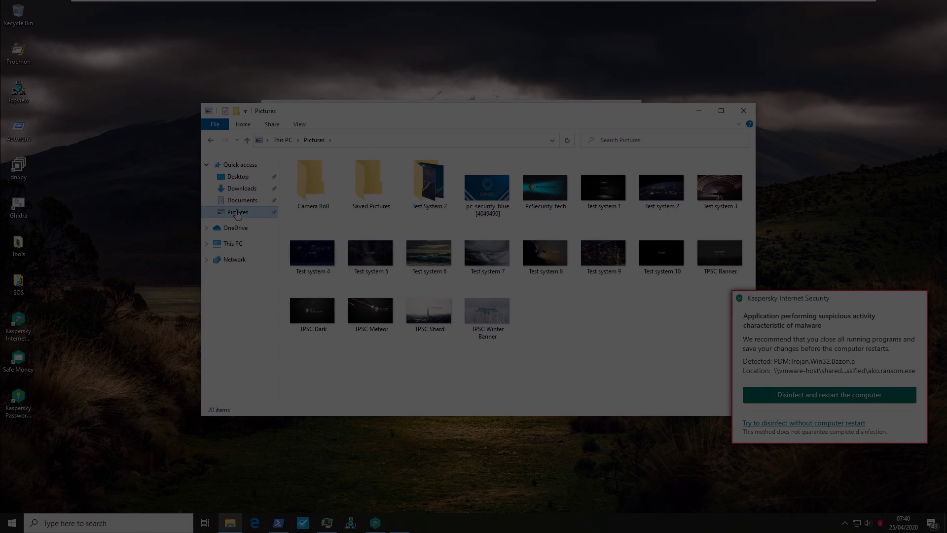